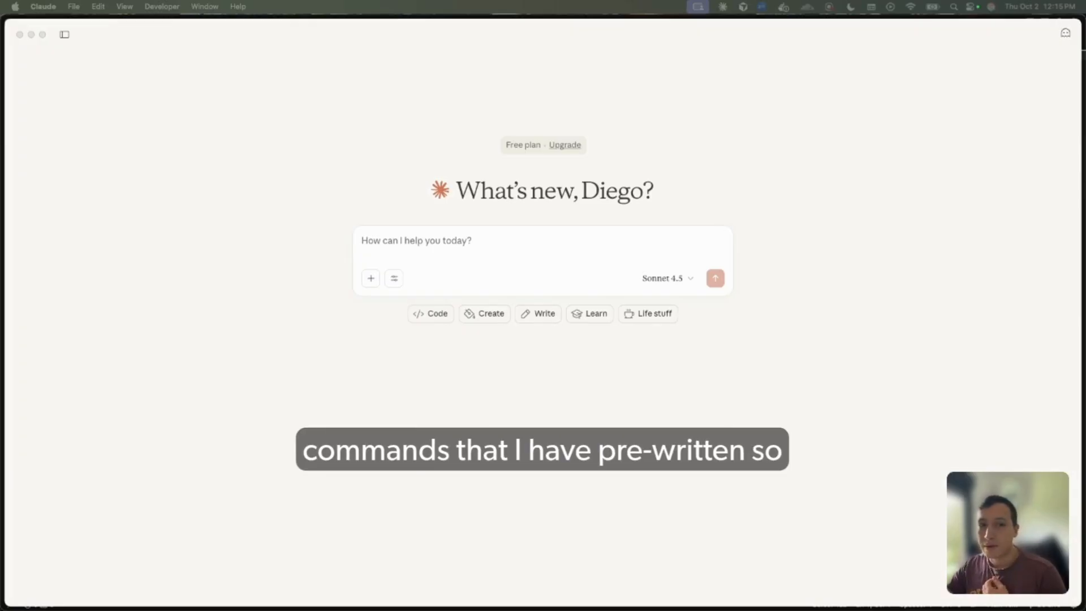
Ask "I want to create a blazemeter test. Can you help me achieve this?" and always allow the Blazemeter project tool
click(468, 238)
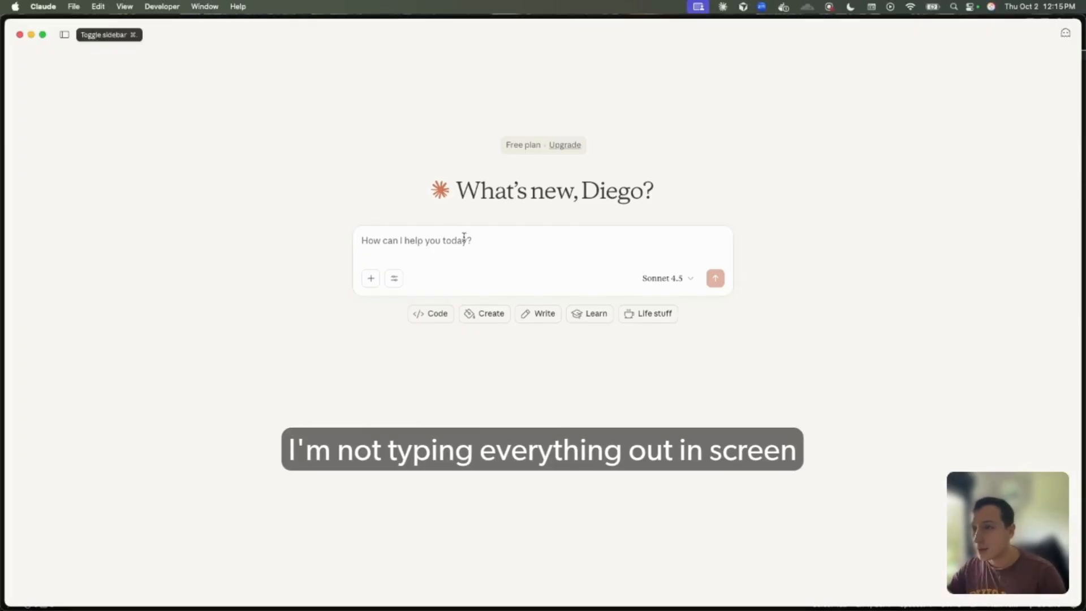
text(I want to create a blazemeter test. Can you help me achieve this?)
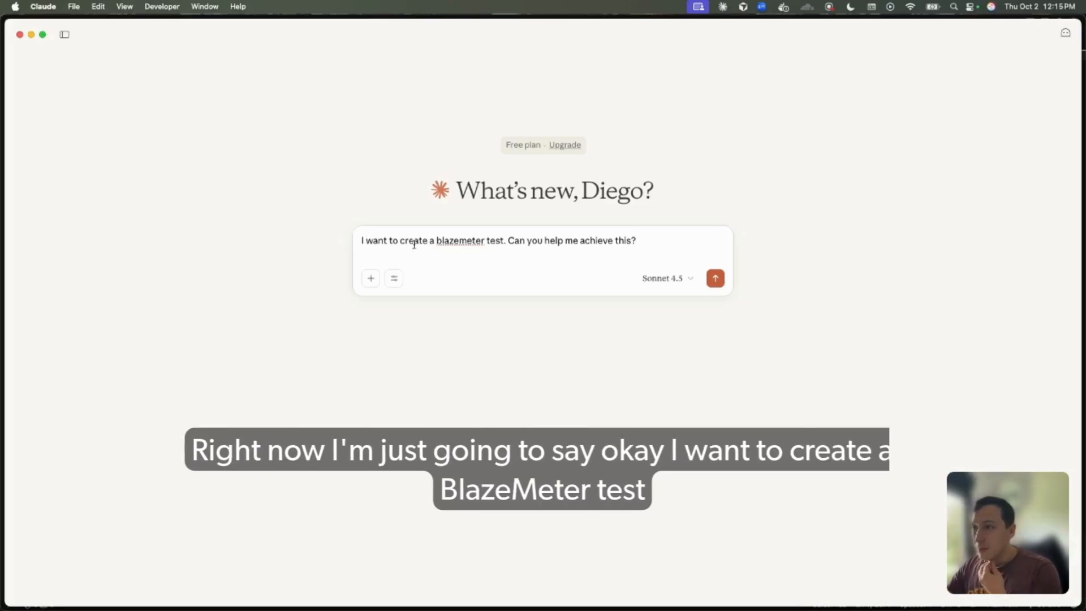
key(Return)
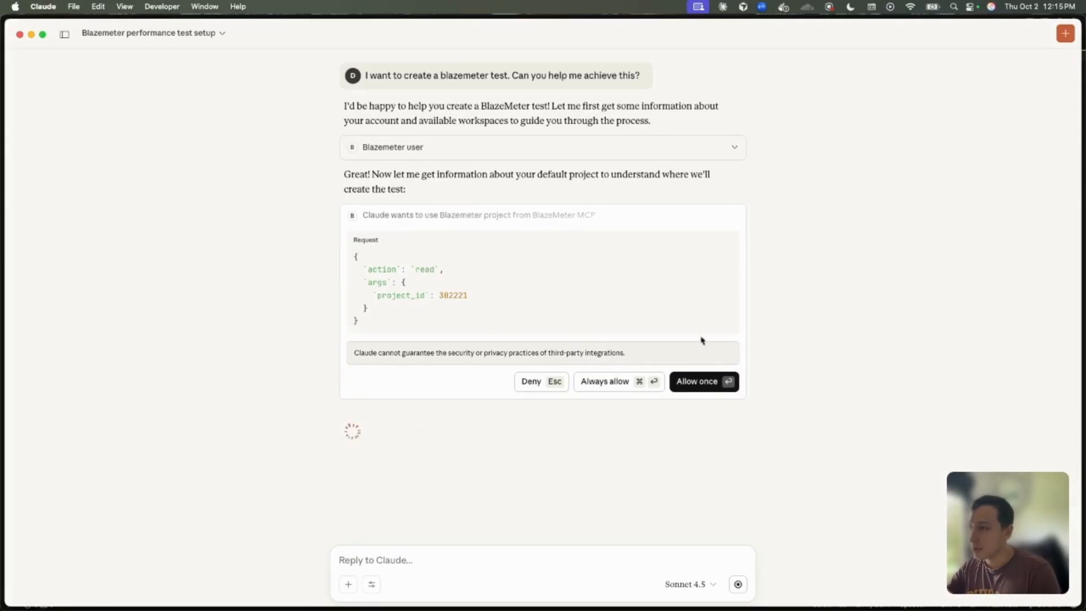
click(602, 381)
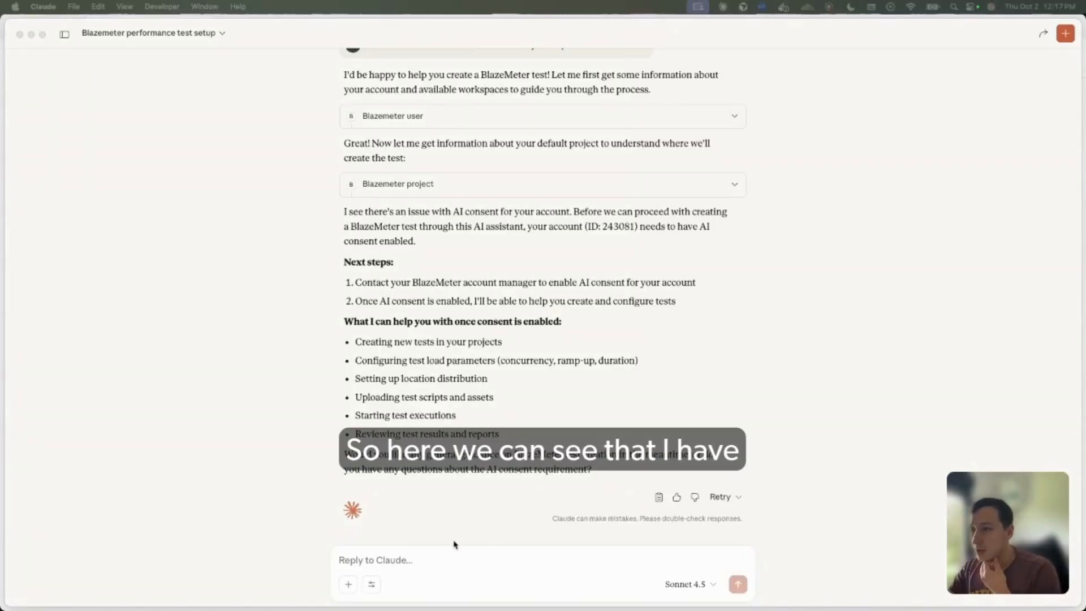
click(494, 300)
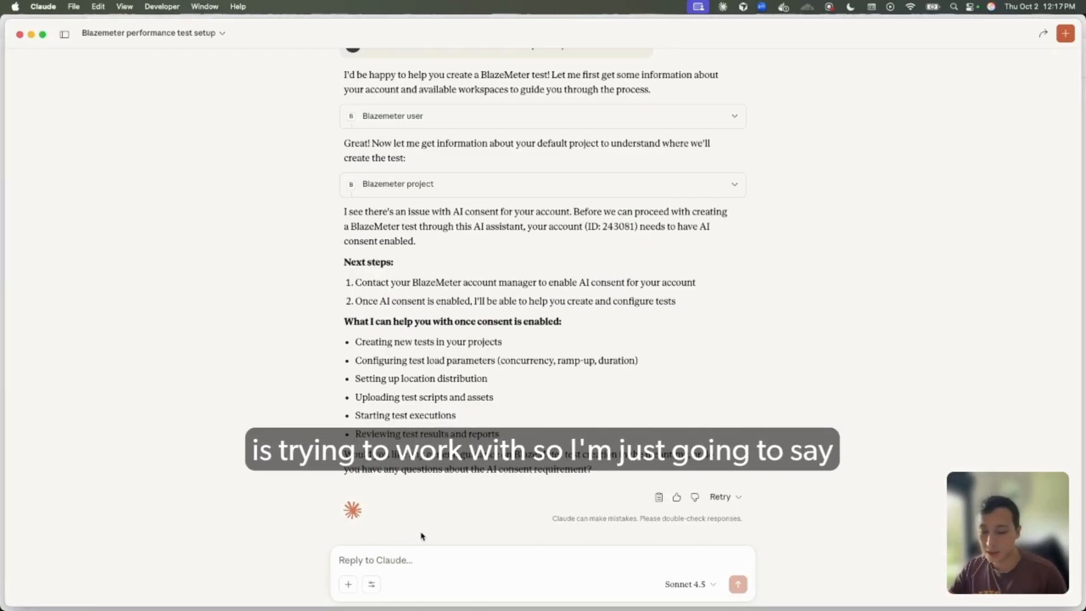
click(1, 391)
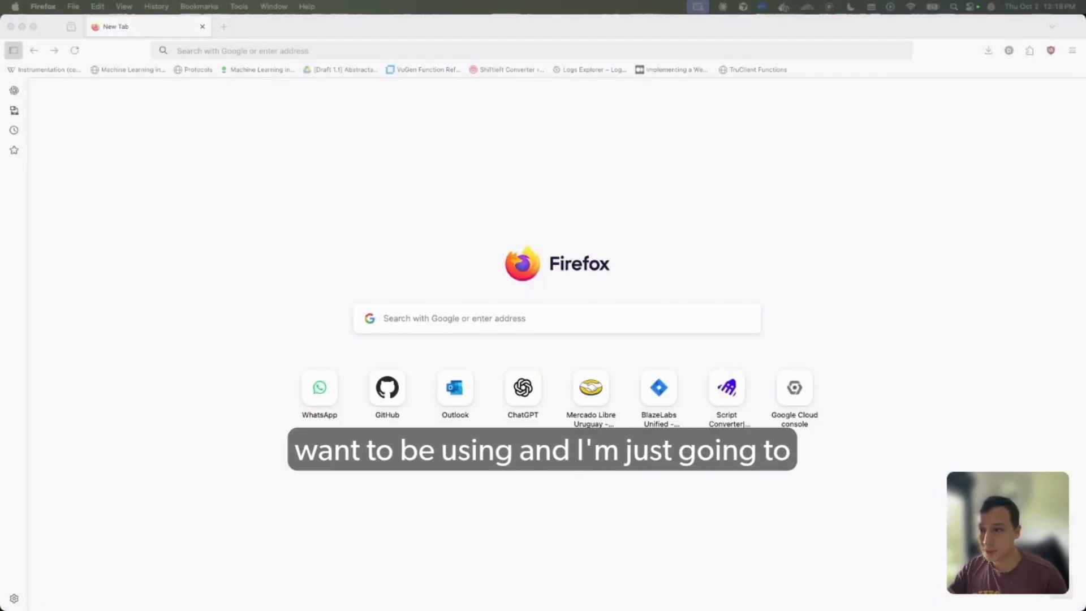
key(super+Tab)
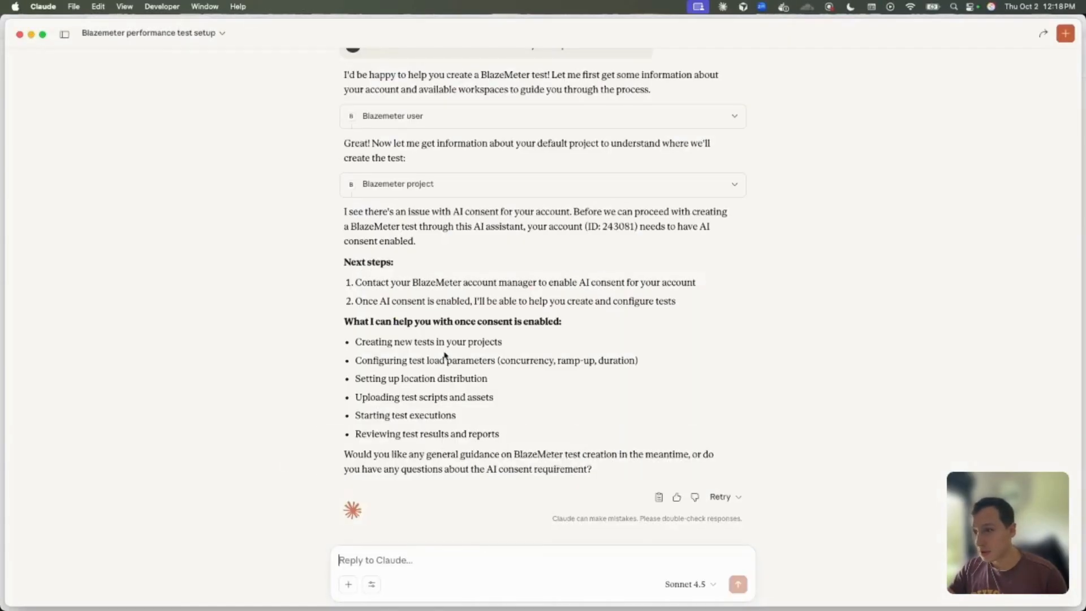
Ask the assistant to use a different account by giving its account number, and always allow the Blazemeter account and workspaces tools
click(460, 563)
text(cna yo)
key(BackSpace)
text(an yo)
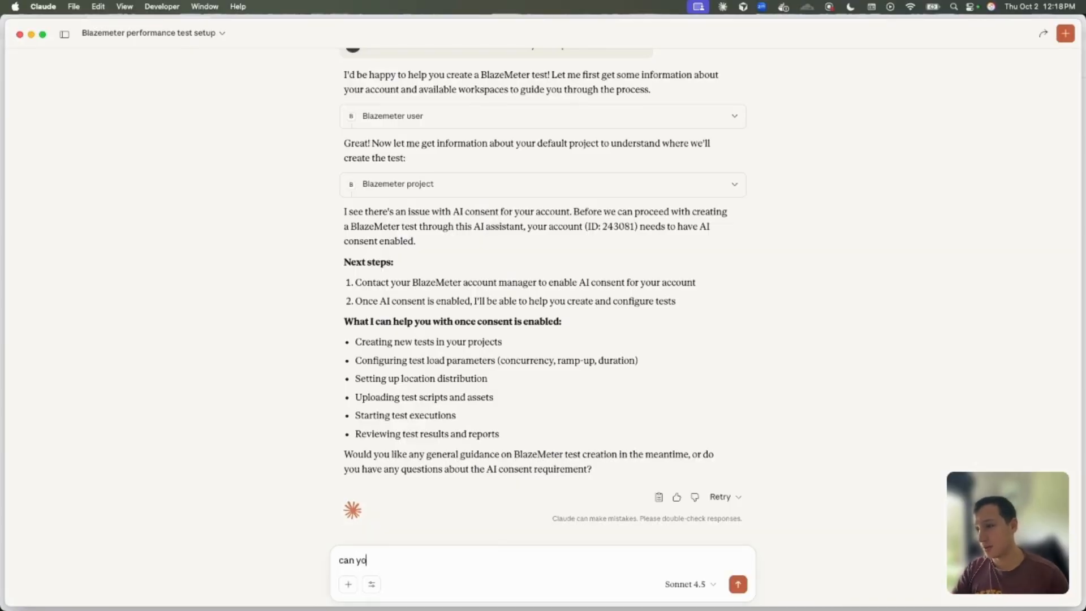
text(u use this account)
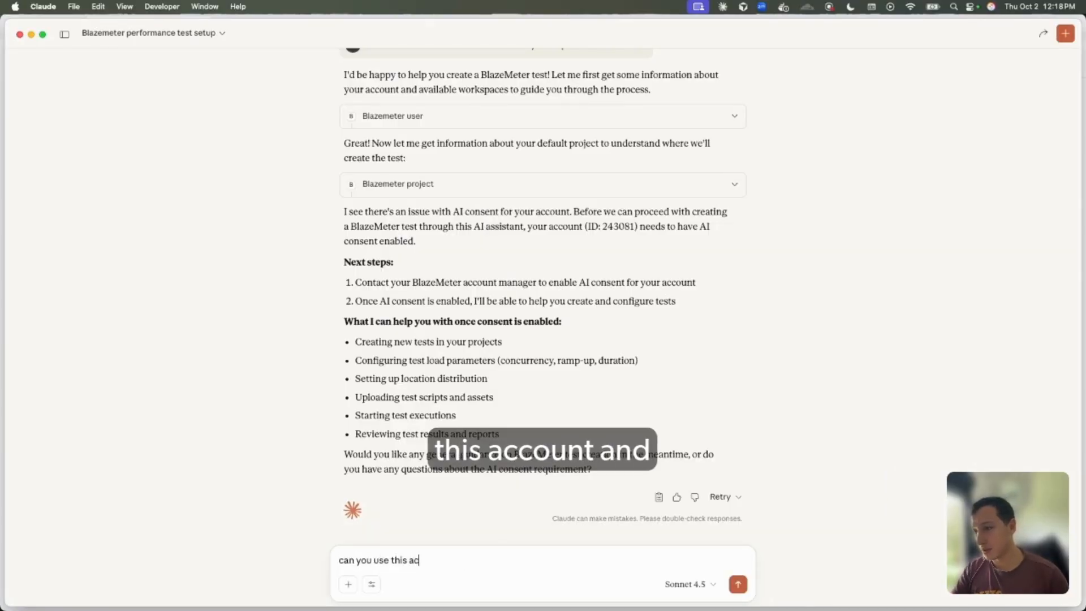
text( : 112438)
key(Return)
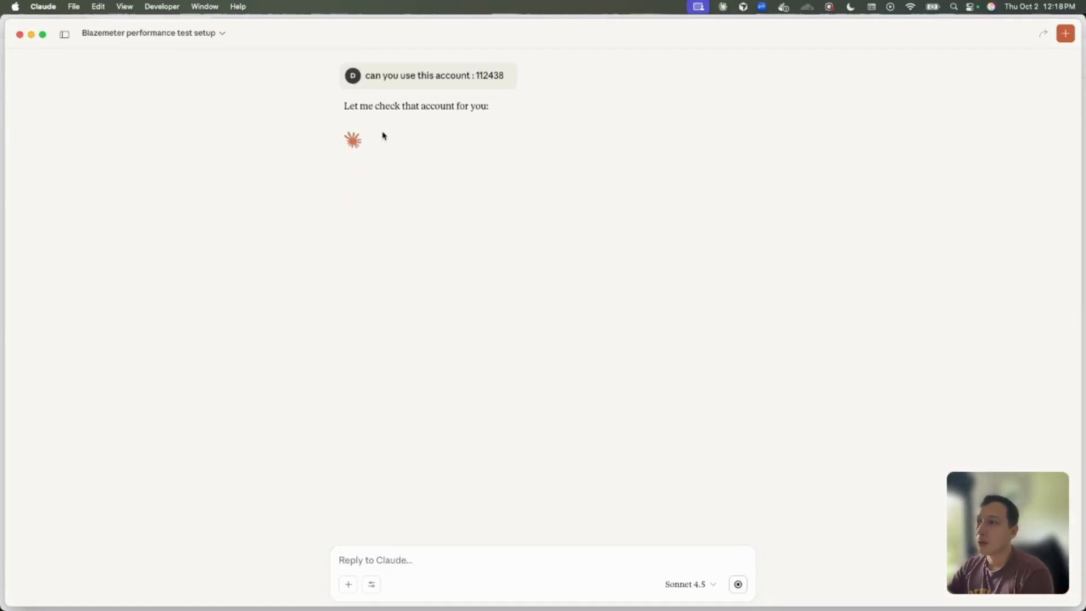
click(616, 154)
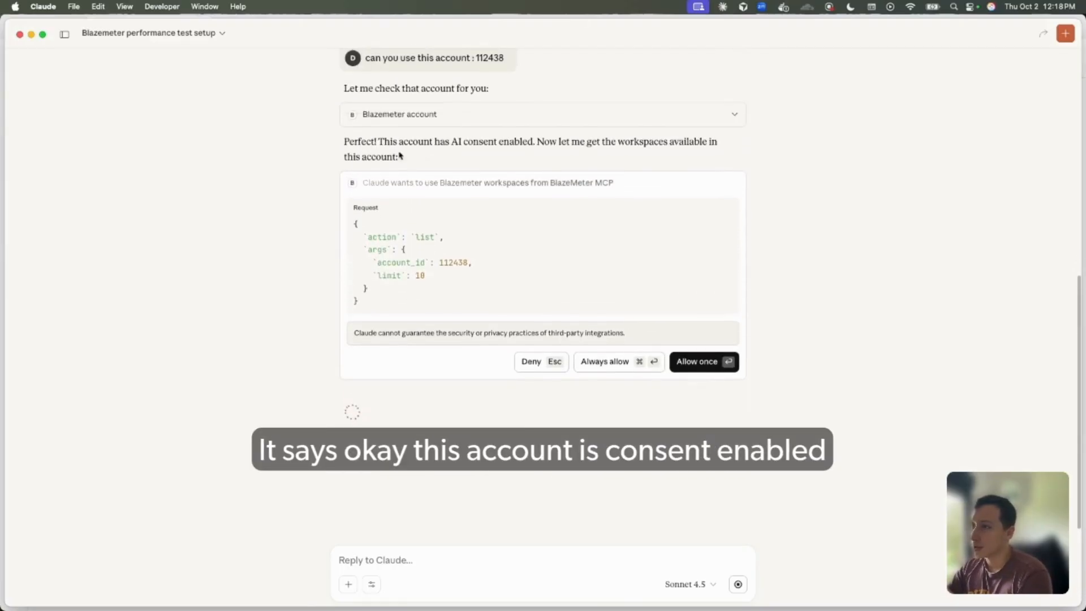
click(610, 363)
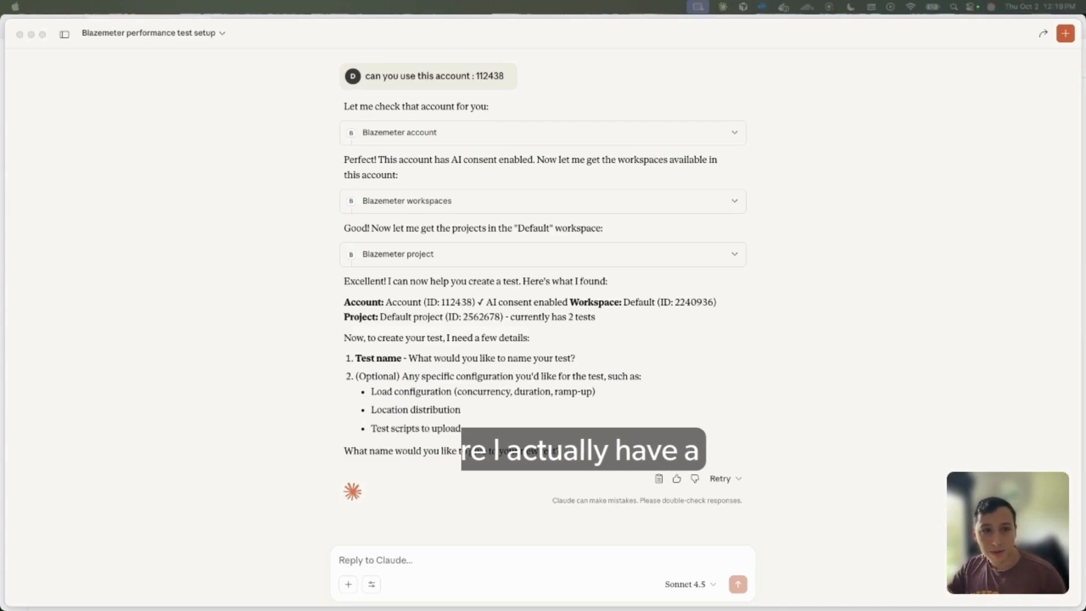
Request a test named MCP Demo in the default workspace with loadrunner_script.zip and demo.jmx uploaded, and always allow the Blazemeter tests tool
click(397, 565)
text(I want to create a test in the default worskpace with the name MCP Demo. These are the two files to upload to this test: /Users/diego/Documents/batch_convertsions/output/ws1/loadrunner_script/loadrunner_script.zip /Users/diego/Downloads/demo.jmx)
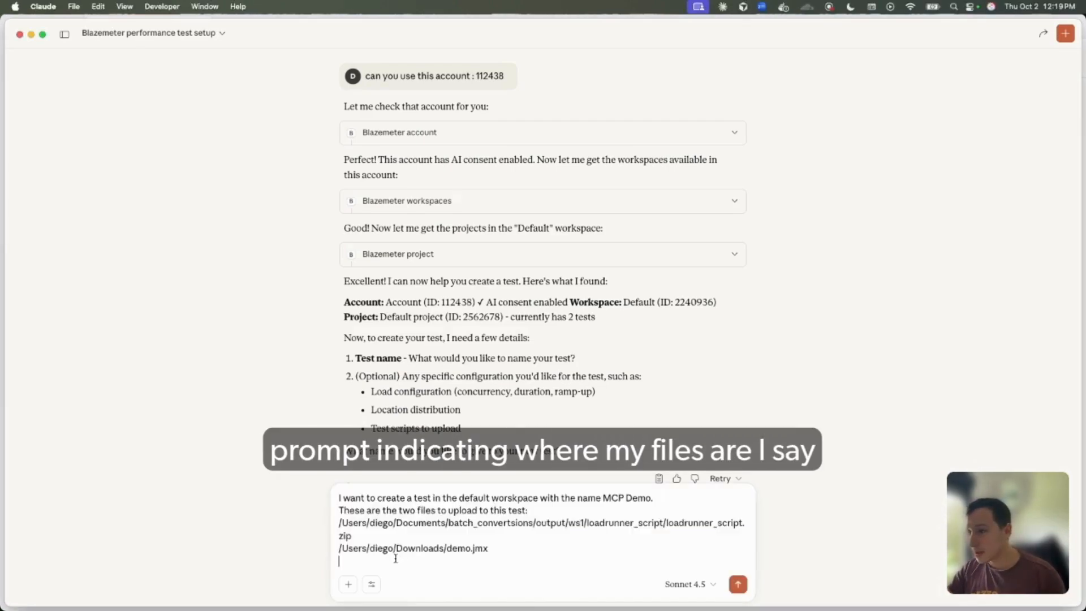
key(Return)
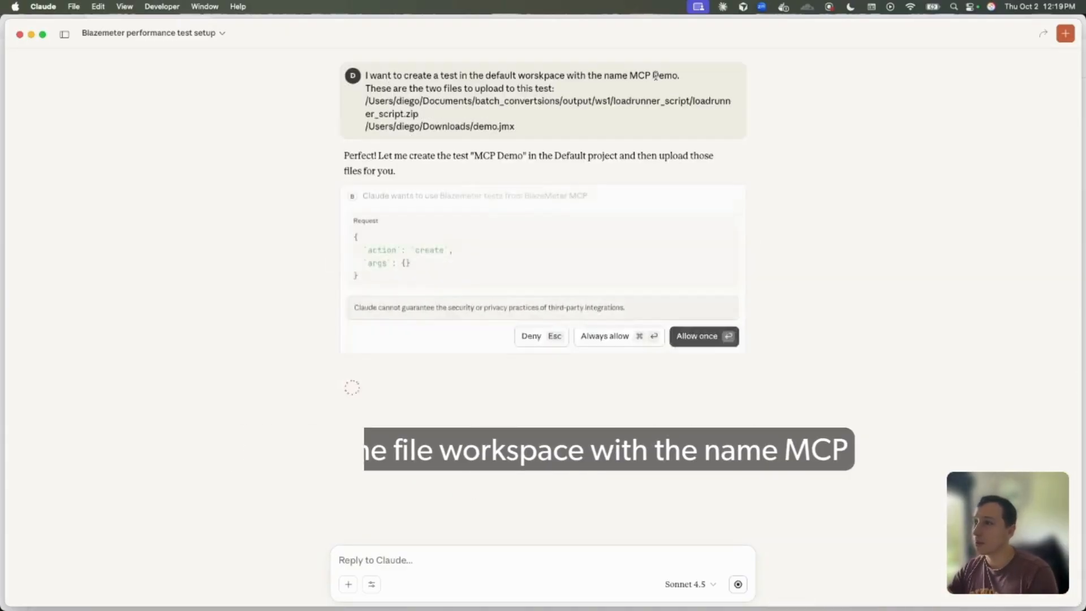
click(610, 384)
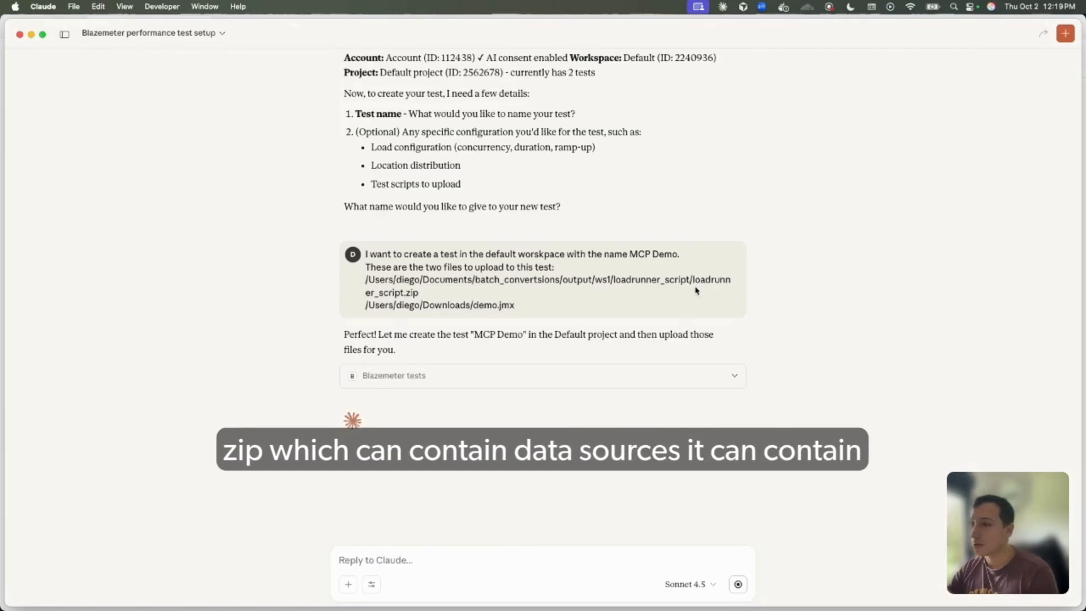
mouse_move(515, 307)
mouse_down()
mouse_move(481, 307)
mouse_move(514, 304)
mouse_up()
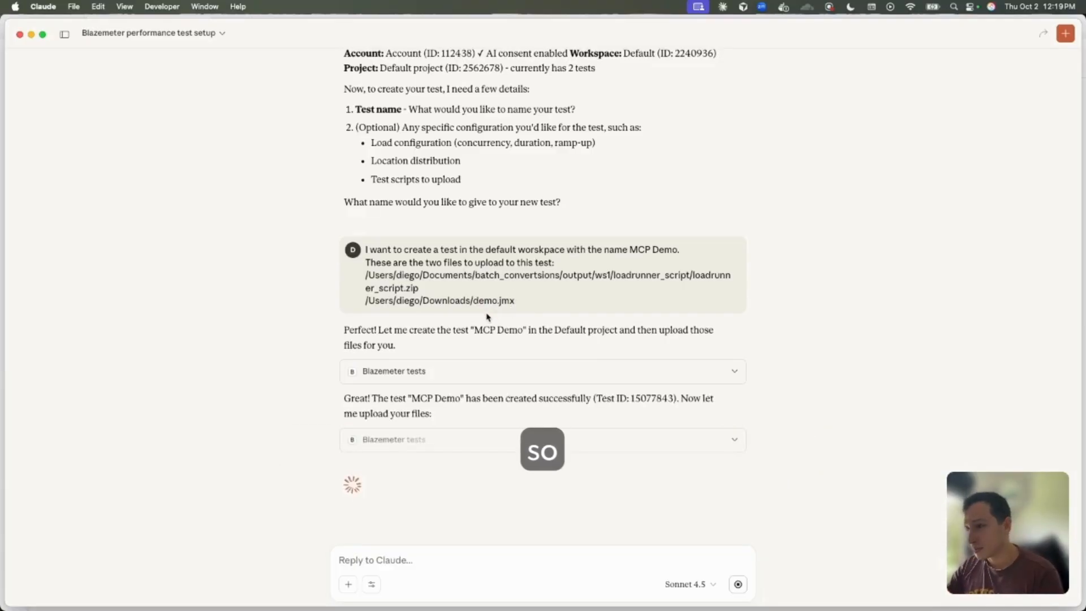
scroll(488, 317, down, 5)
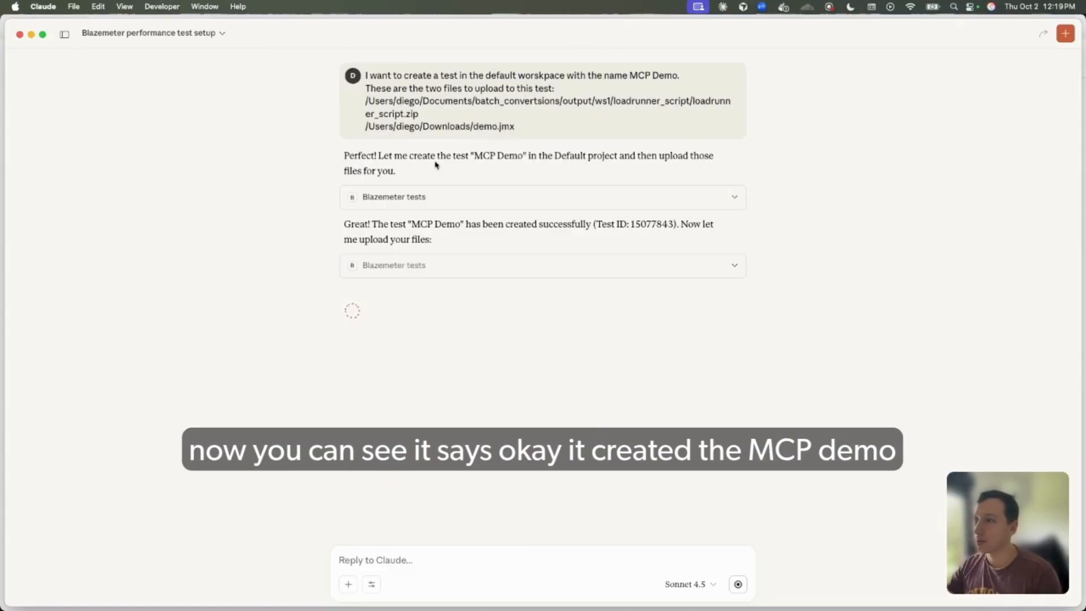
mouse_move(488, 159)
mouse_down()
mouse_move(577, 157)
mouse_move(490, 162)
mouse_up()
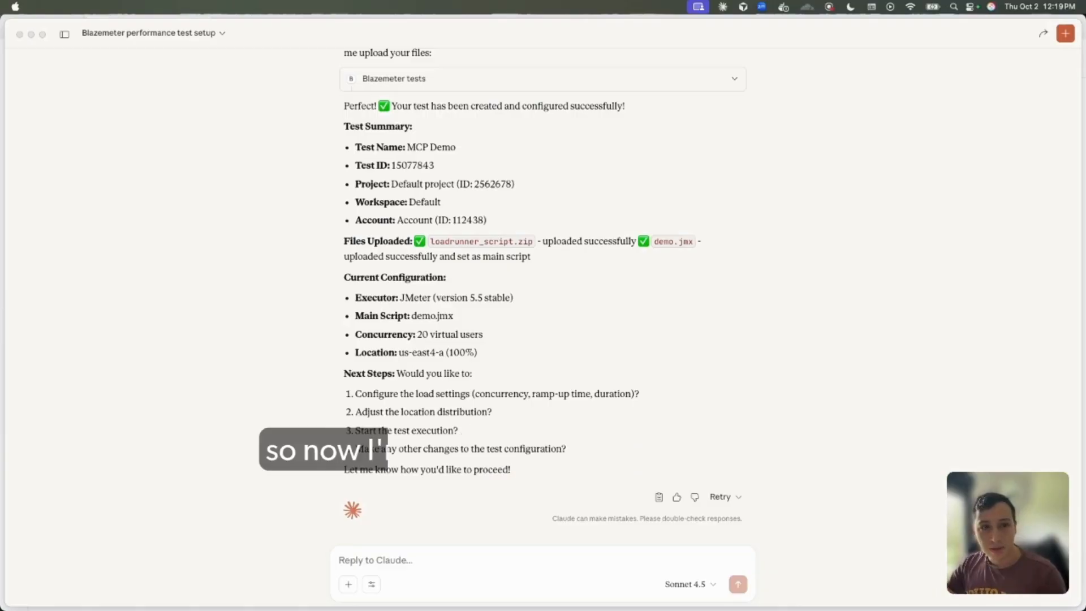
Ask "can you run the test?" and always allow the Blazemeter execution tool
click(432, 561)
text(can you run the test?)
key(Return)
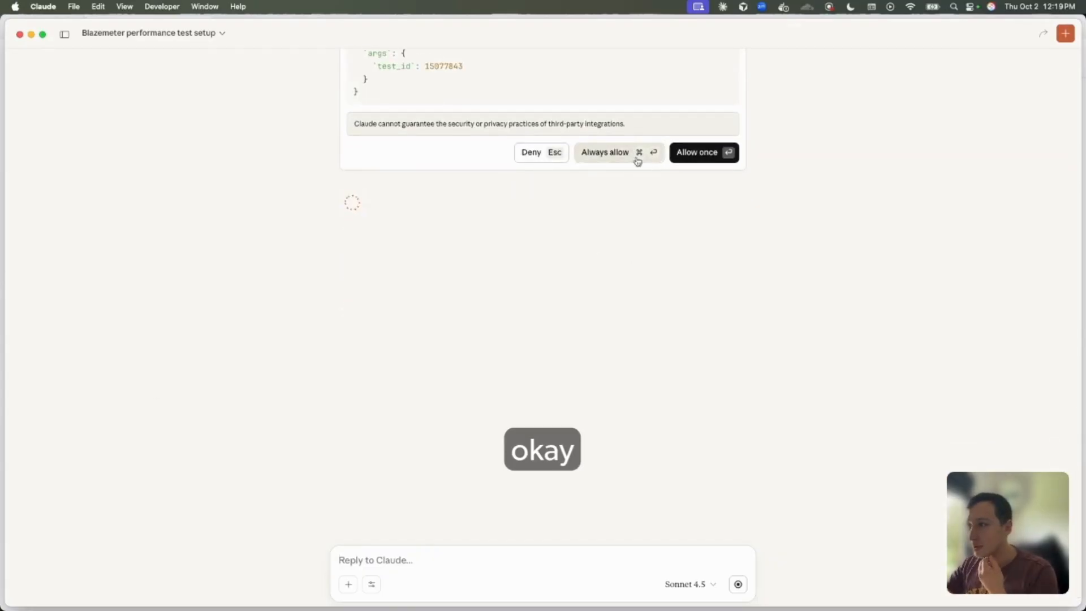
click(638, 161)
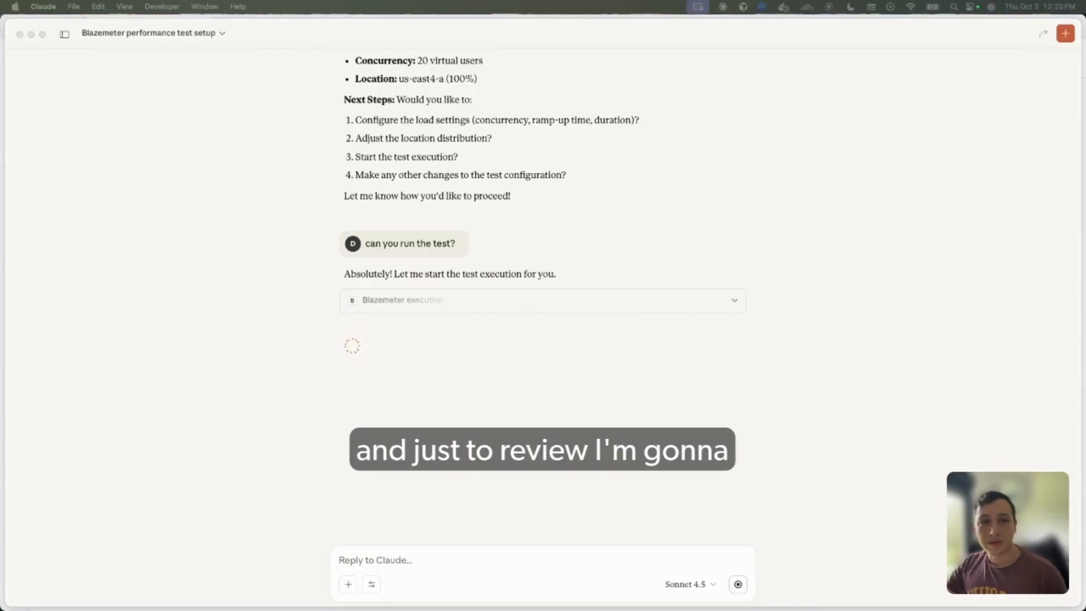
scroll(490, 334, down, 1)
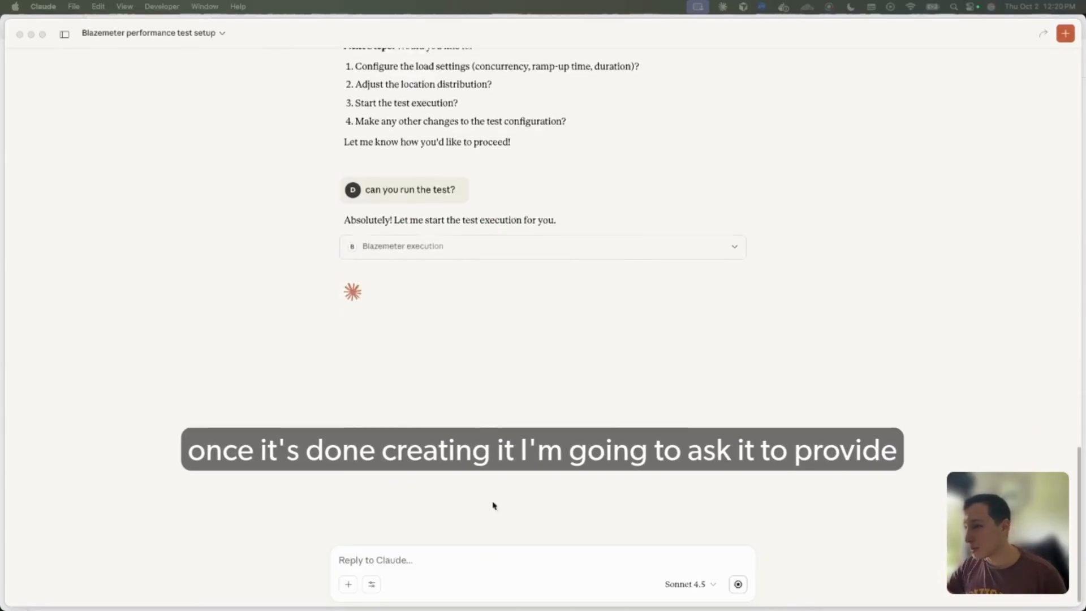
Ask the assistant "can you provide a url to the created test?"
click(481, 559)
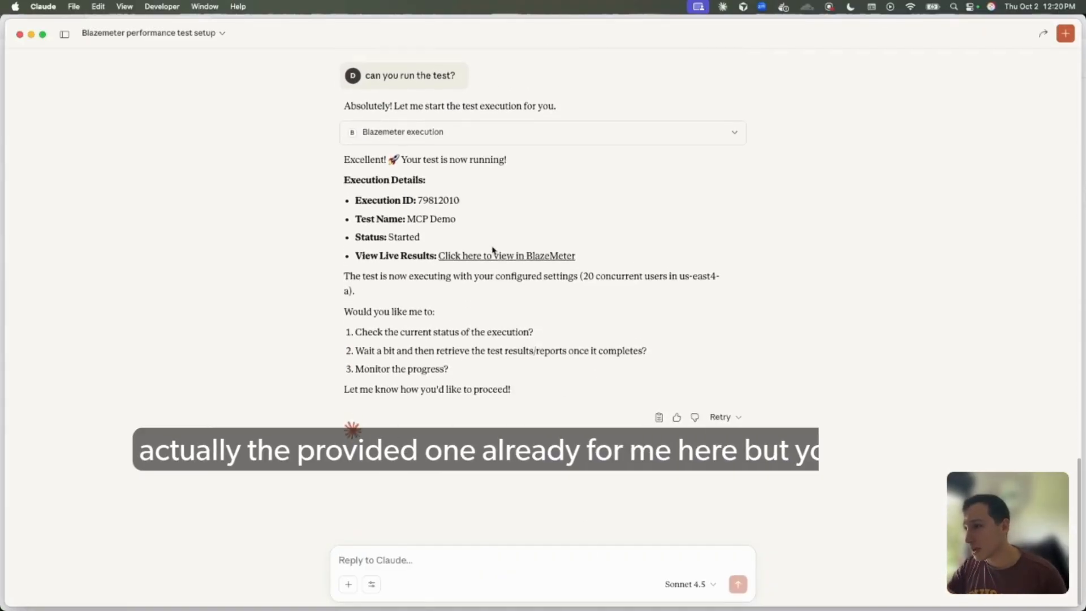
text(can you provide a url to the created test?)
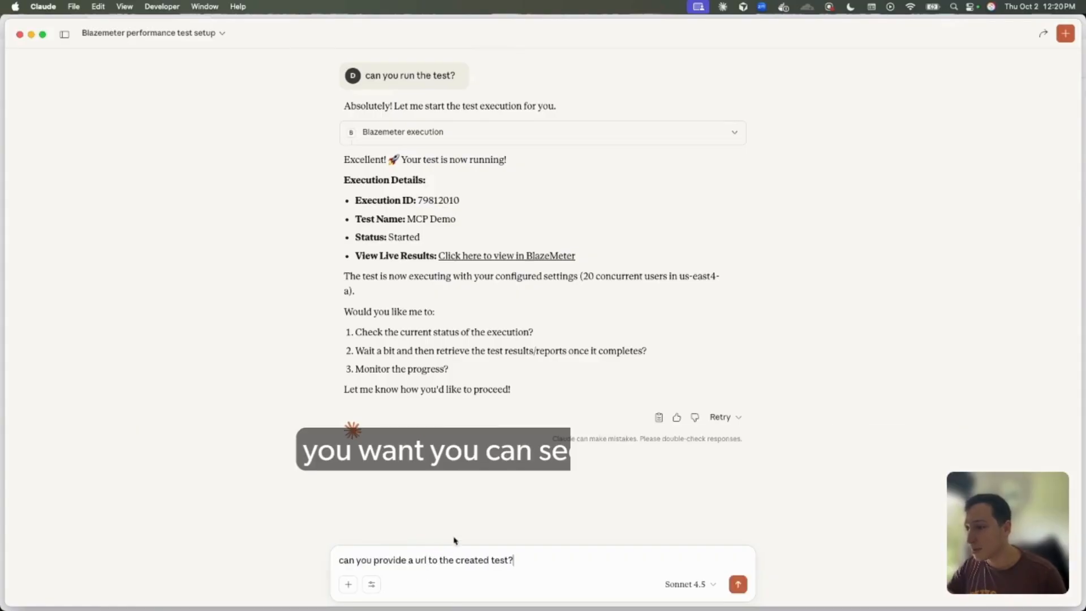
key(Return)
scroll(478, 424, up, 3)
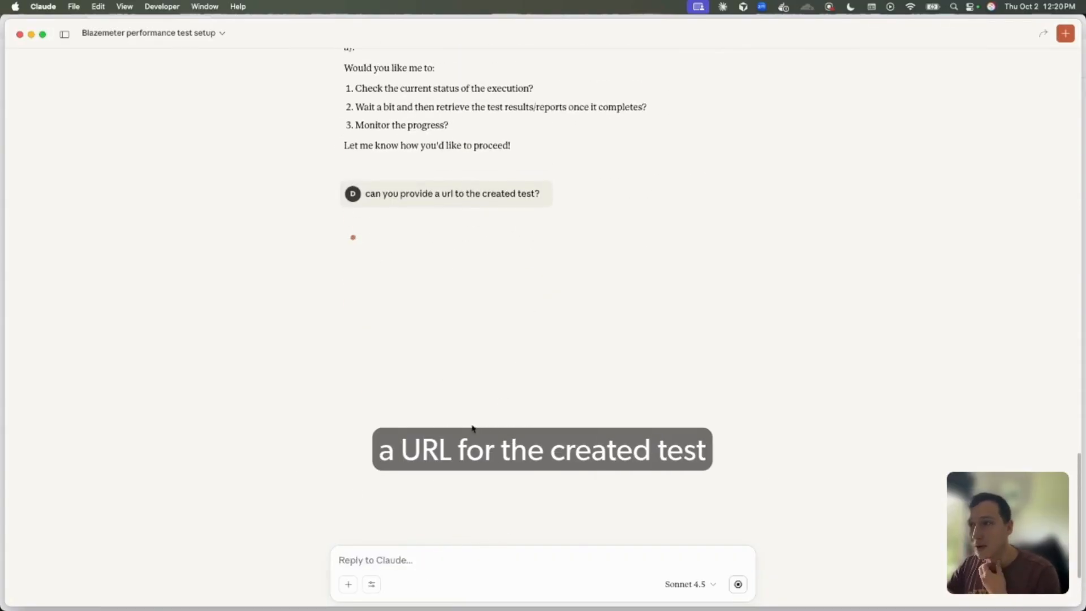
scroll(478, 418, up, 1)
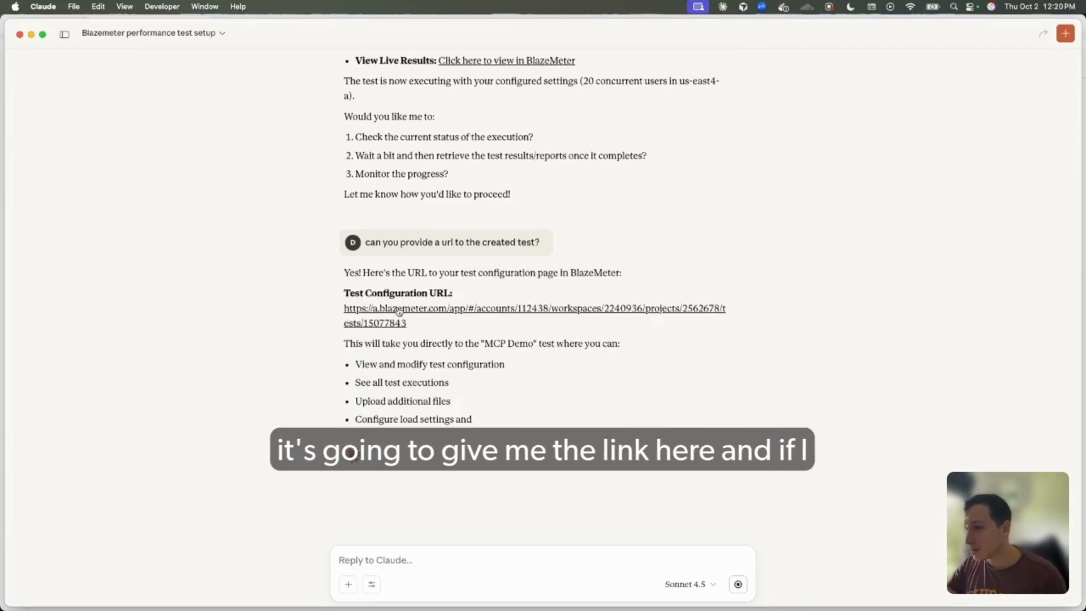
Open the provided test configuration URL in the browser and view the MCP Demo test's configuration
click(399, 312)
click(626, 366)
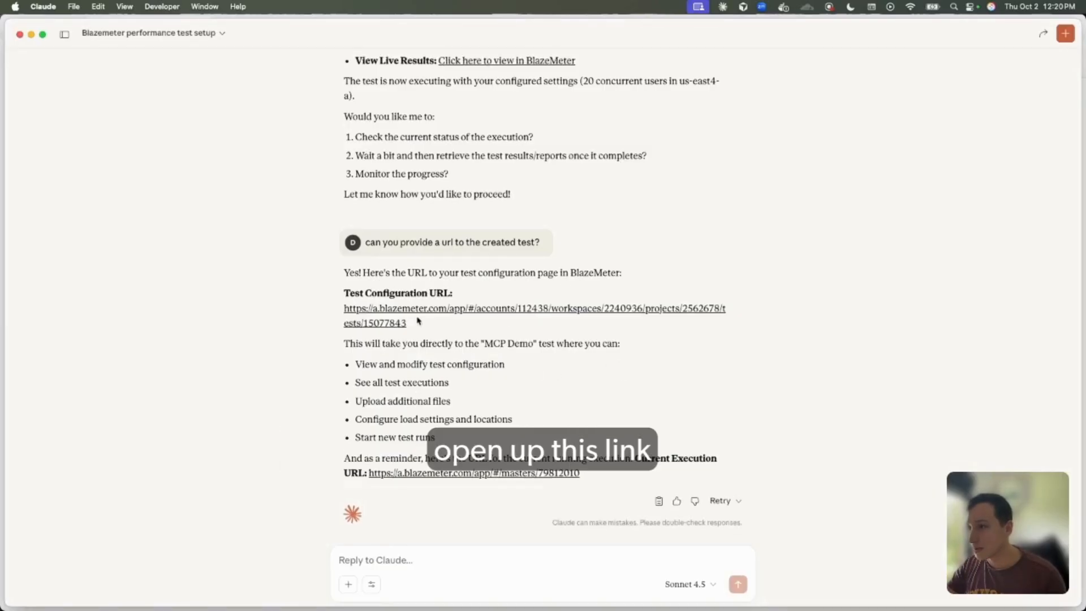
click(420, 310)
click(625, 366)
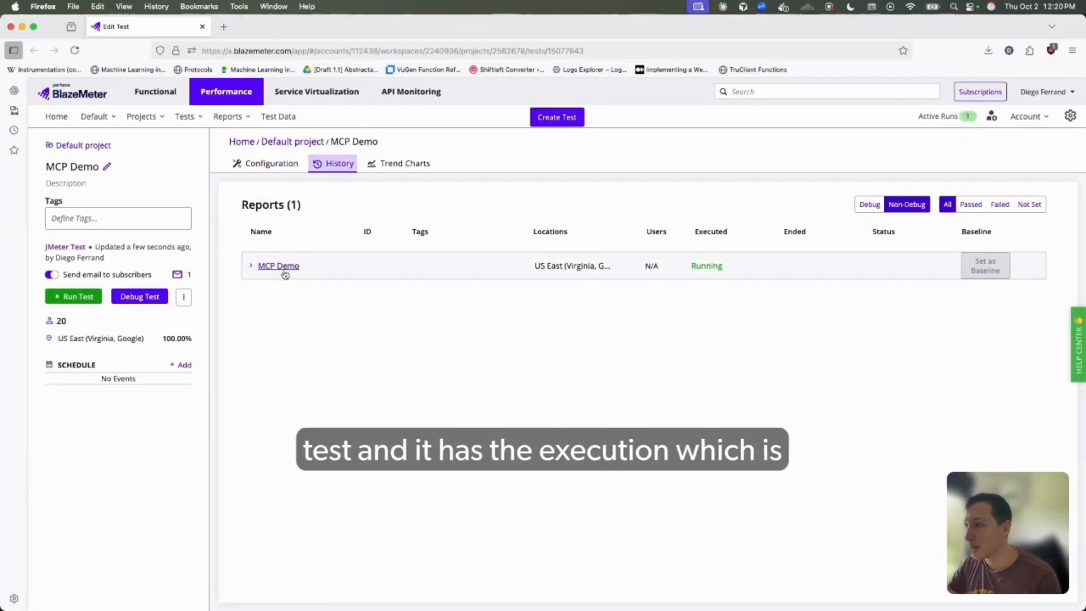
click(265, 164)
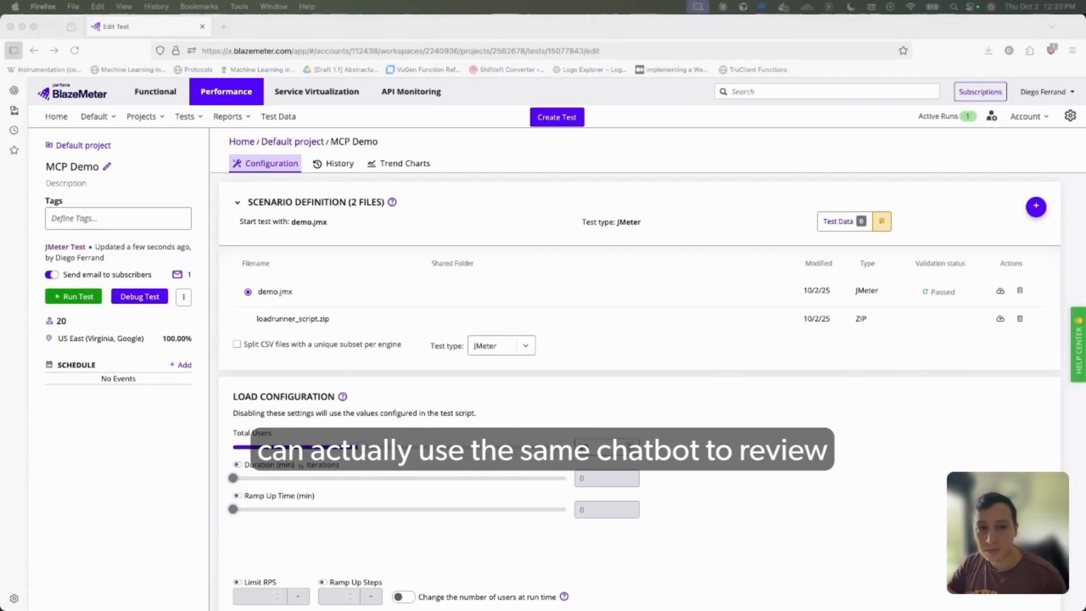
Switch back to Claude and ask "Can you review the test execution with id of 79811823?"
key(super+Tab)
scroll(419, 529, down, 3)
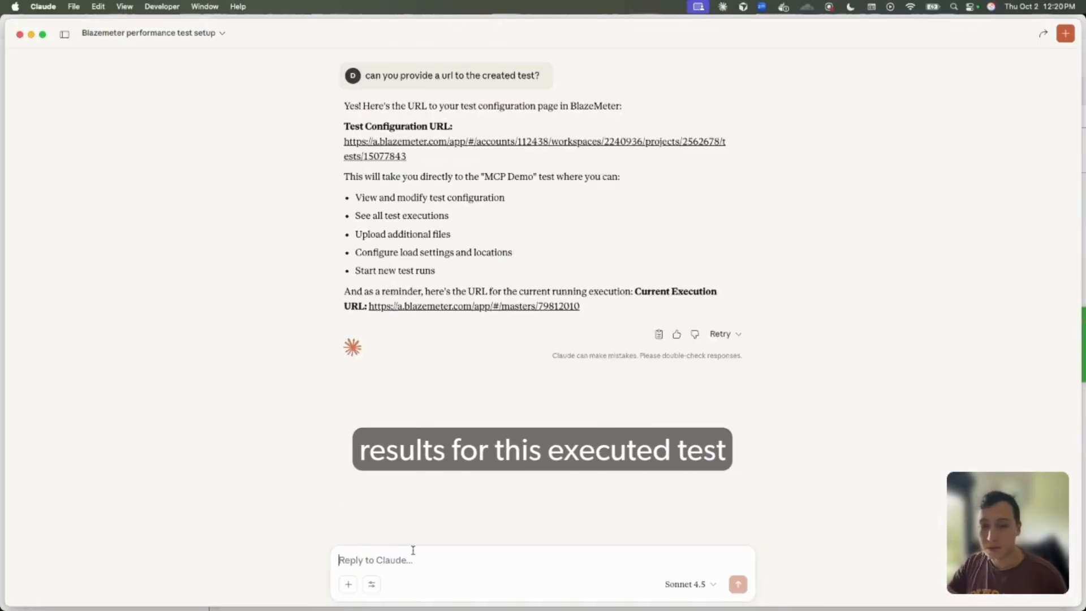
click(443, 555)
text(Can you review the test execution with id of 79811823?)
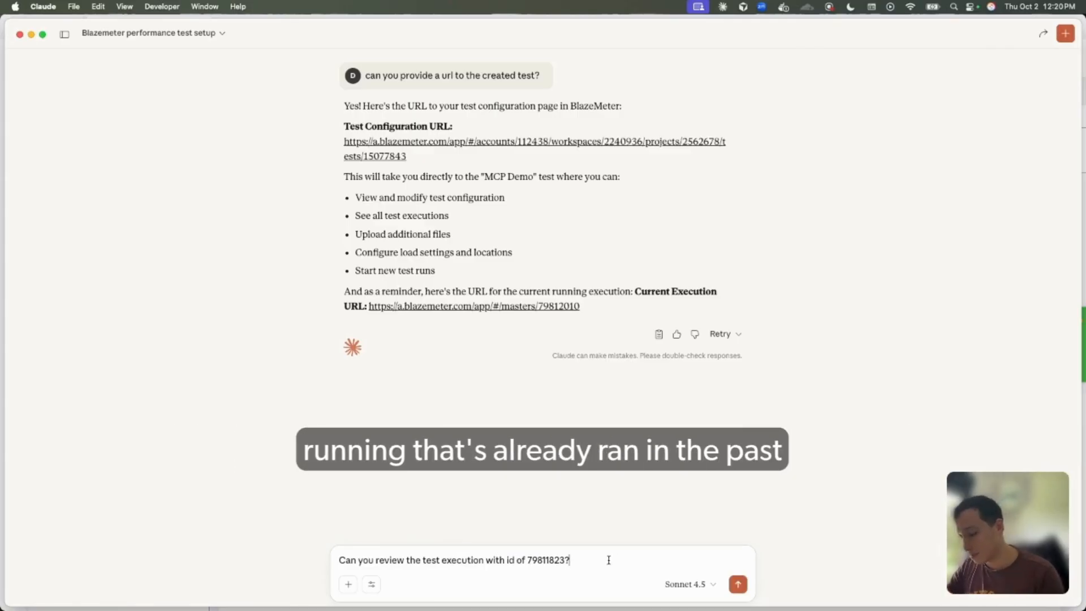
key(Return)
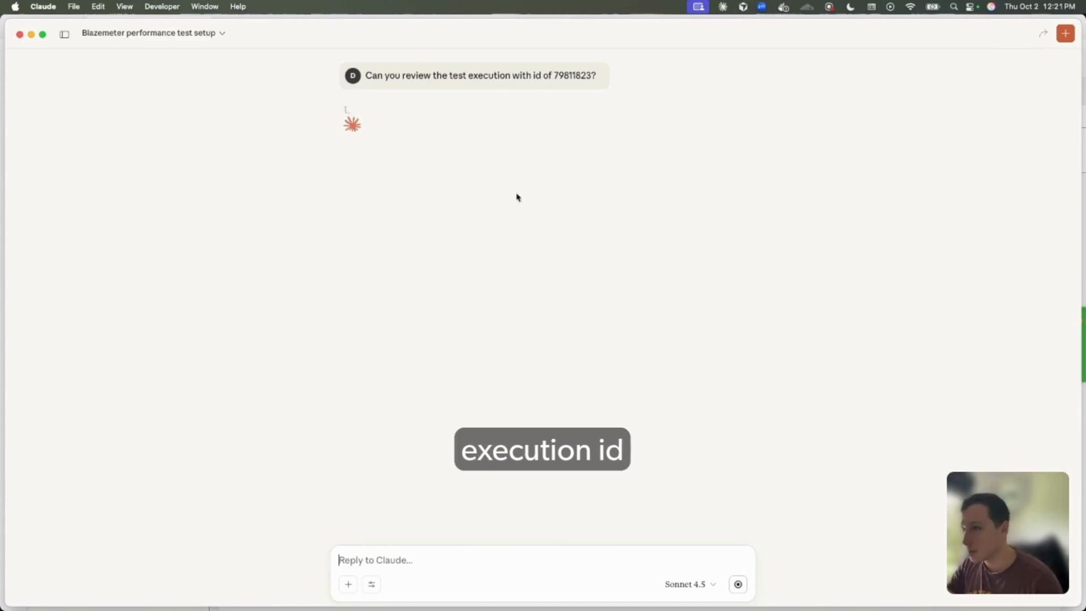
Read the review of test execution 79811823, covering status, execution period, performance summary, error analysis, root cause and recommendations
scroll(543, 107, up, 3)
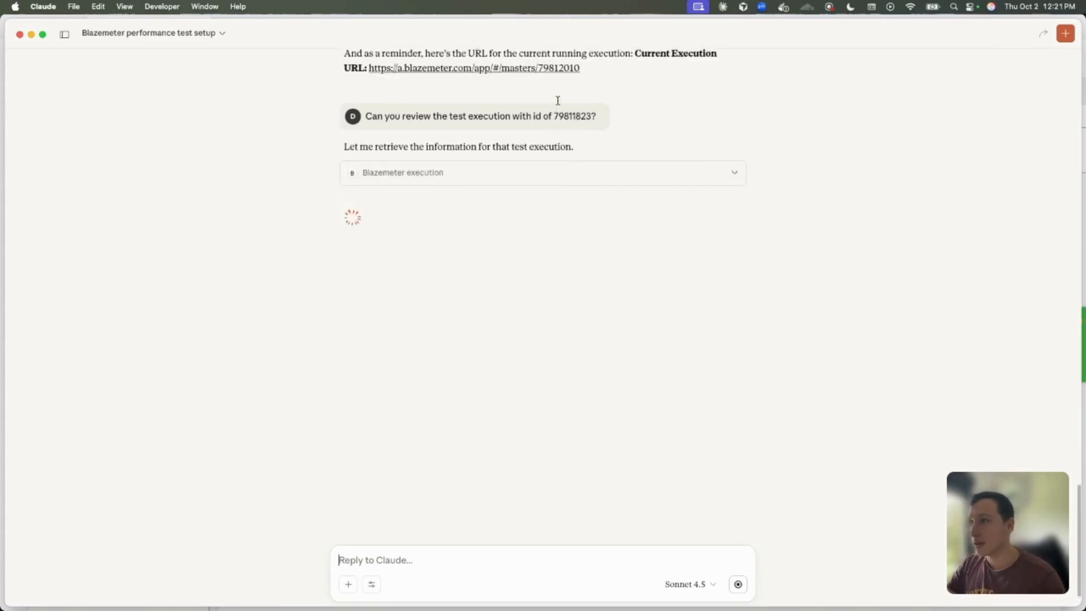
scroll(539, 126, down, 1)
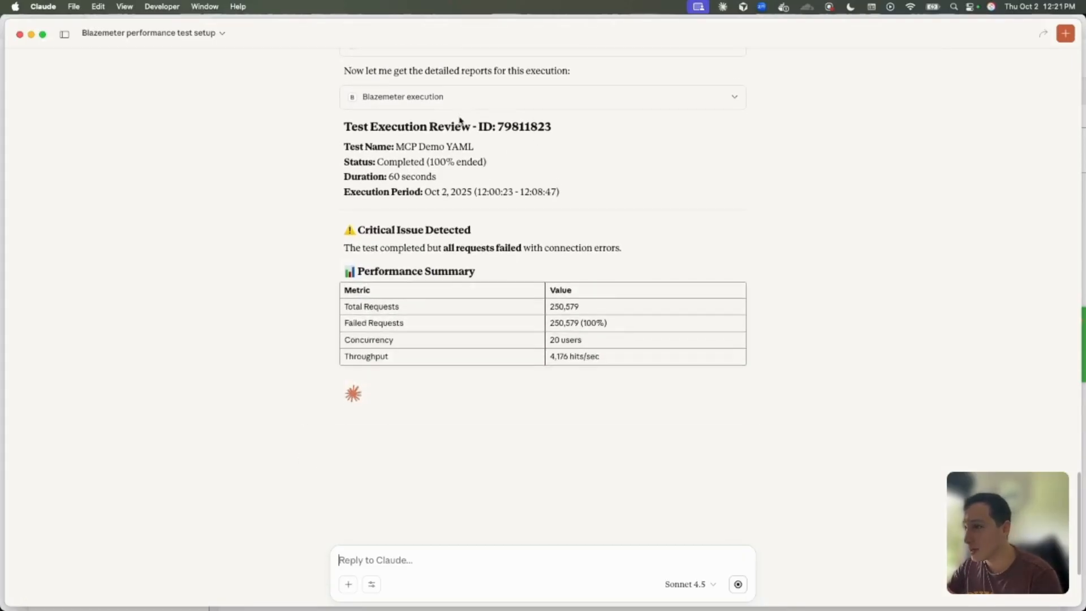
drag(376, 161, 517, 169)
click(512, 169)
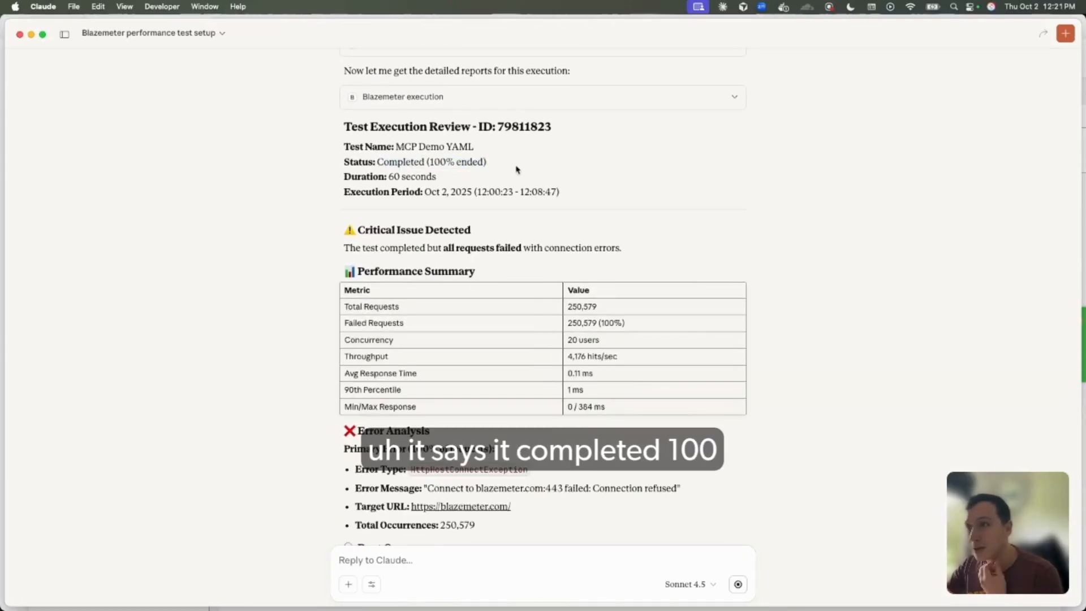
drag(445, 180, 580, 197)
click(411, 193)
scroll(555, 196, down, 2)
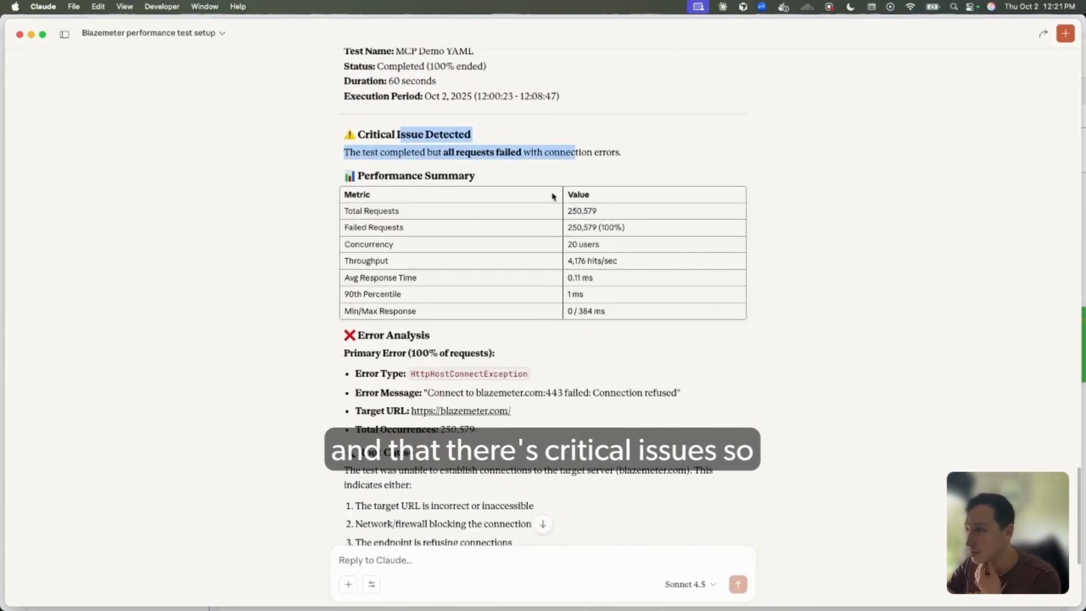
click(559, 197)
scroll(559, 198, down, 4)
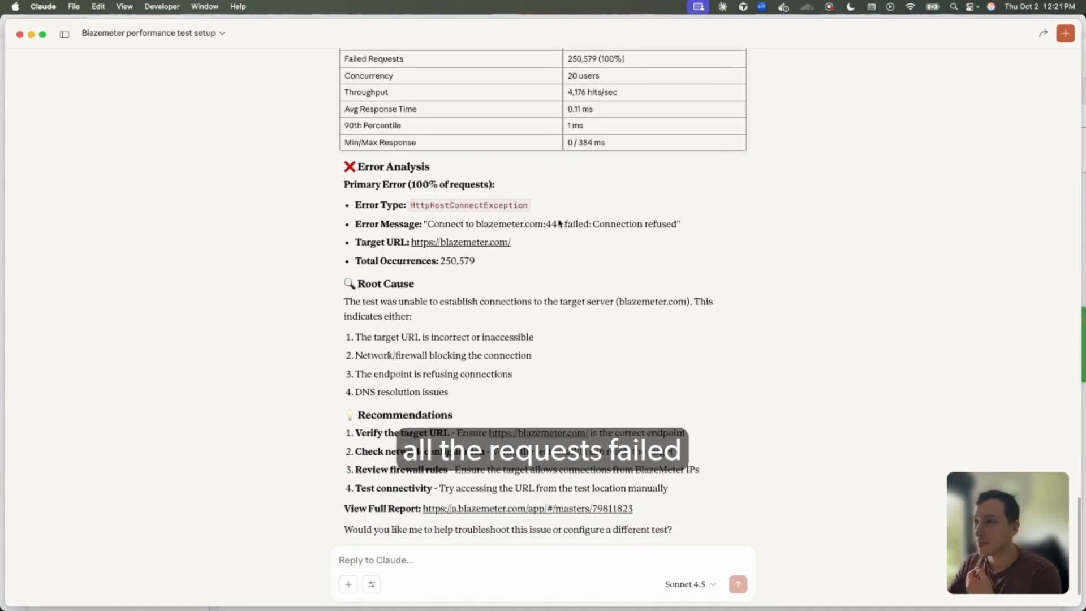
double_click(427, 196)
click(512, 201)
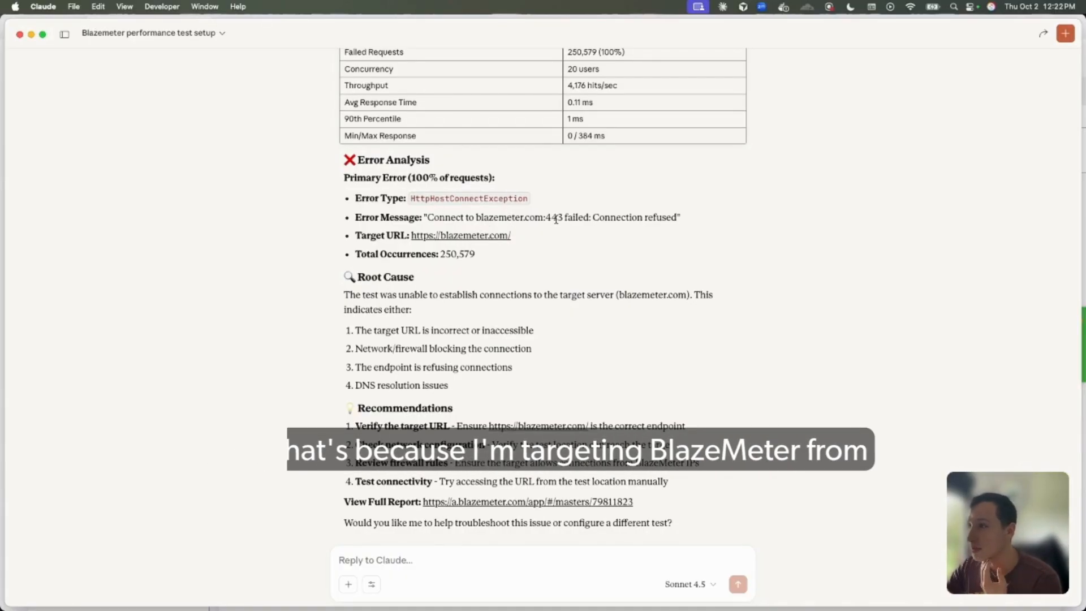
scroll(492, 253, down, 1)
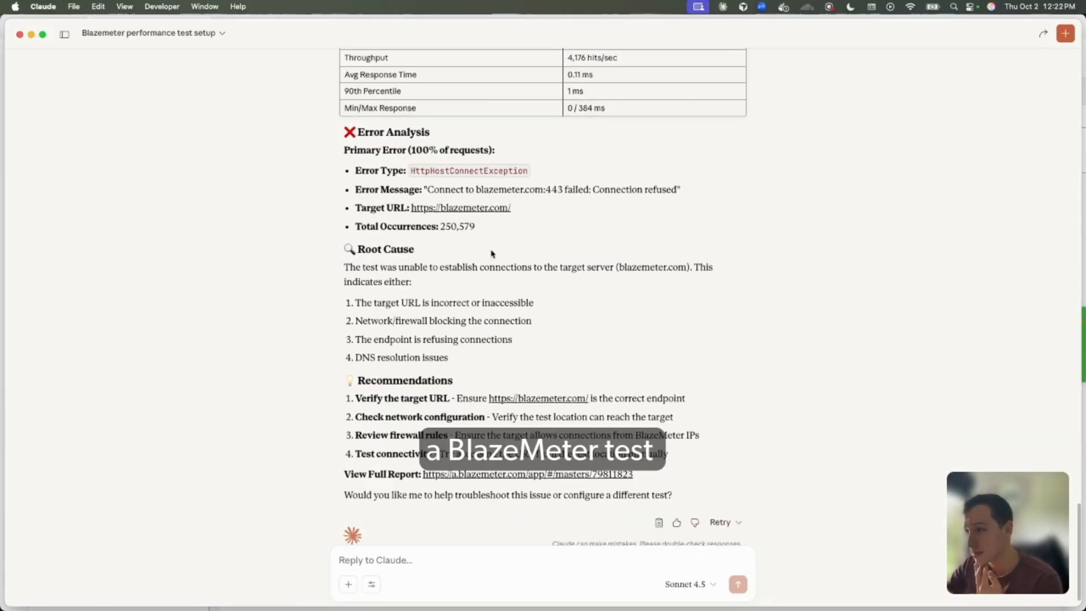
scroll(494, 254, down, 1)
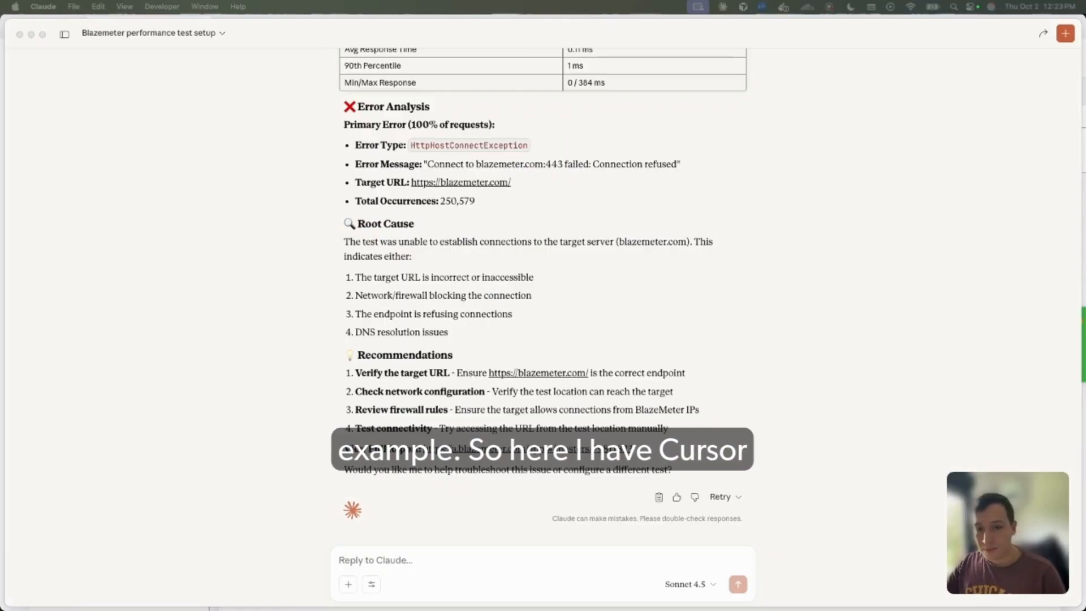
key(super+Tab)
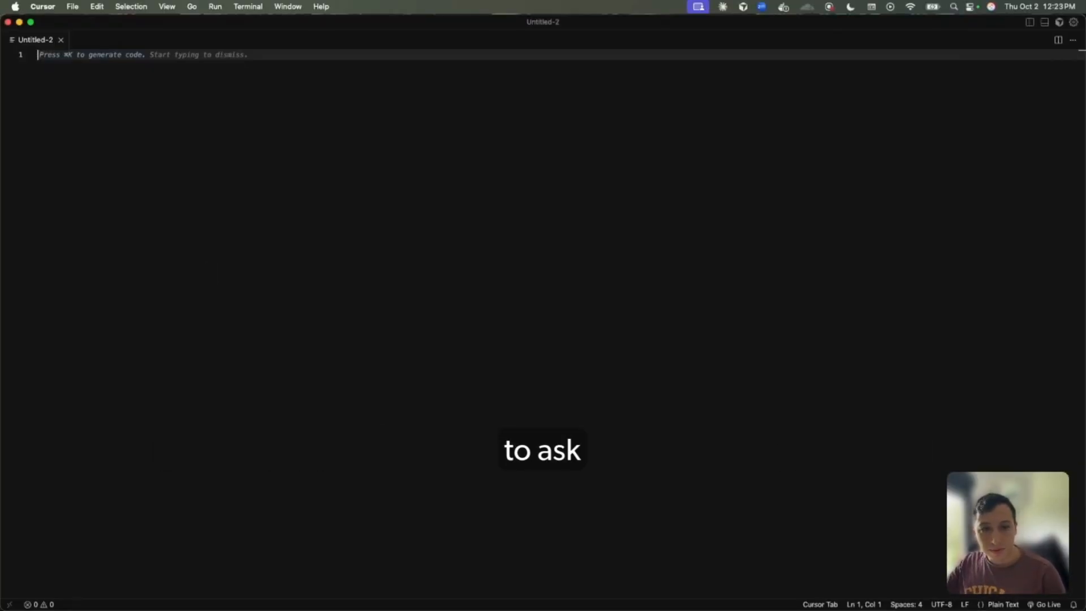
key(super+Tab)
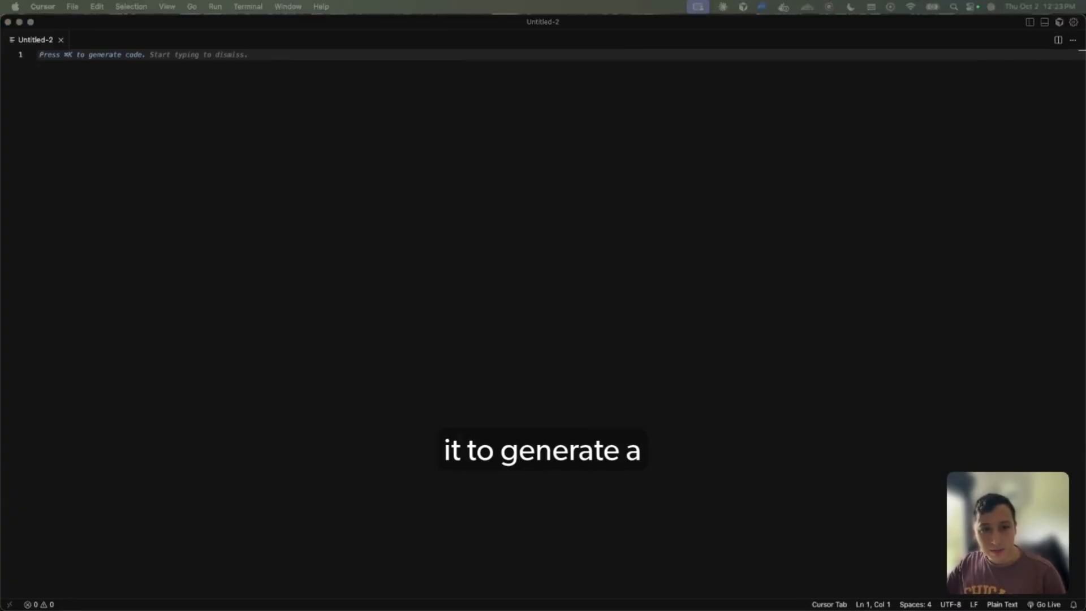
click(174, 133)
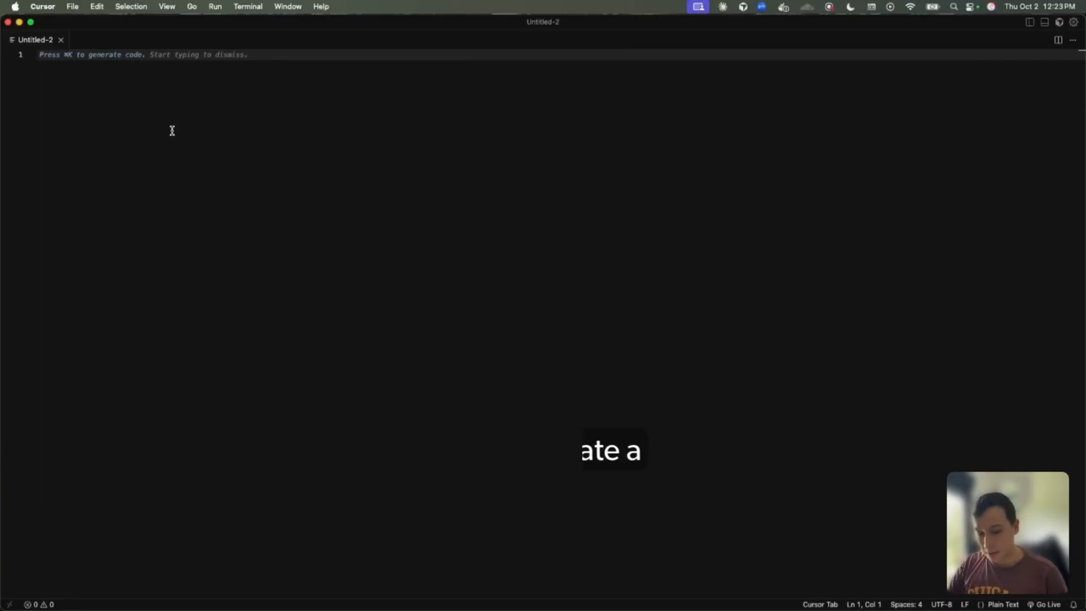
key(super+k)
text(generate a simple taurus yaml that executes a get on https://demoblaze.com/ website and validates that "BlazeMeter: Continuous Testing, Redefined" is present in response. Use taurus documentation to provide a valid yaml https://gettaurus.org/docs/ConfigSyntax/)
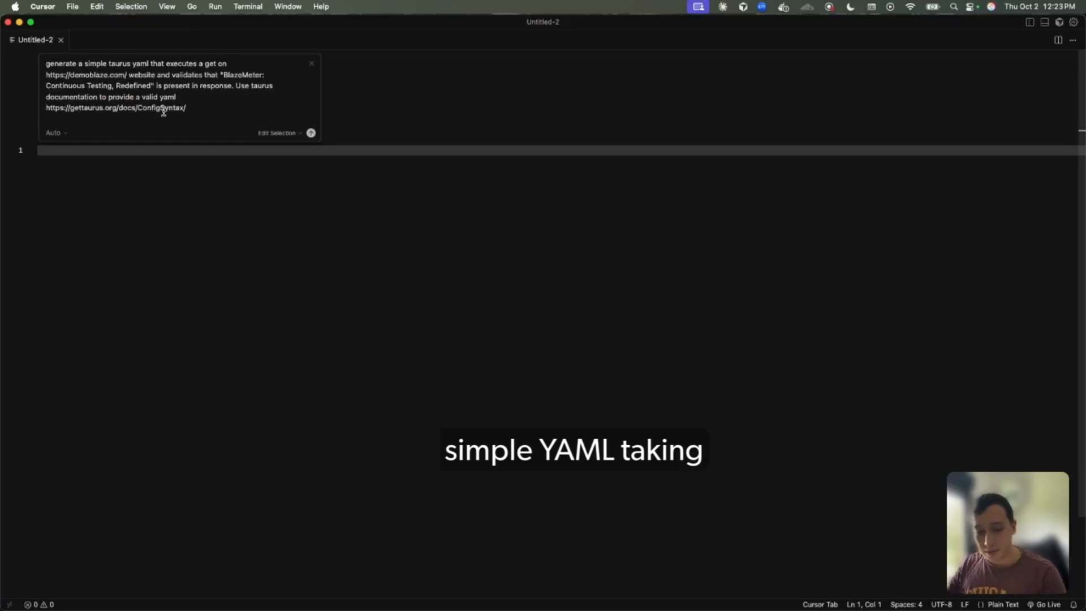
text(@)
click(145, 120)
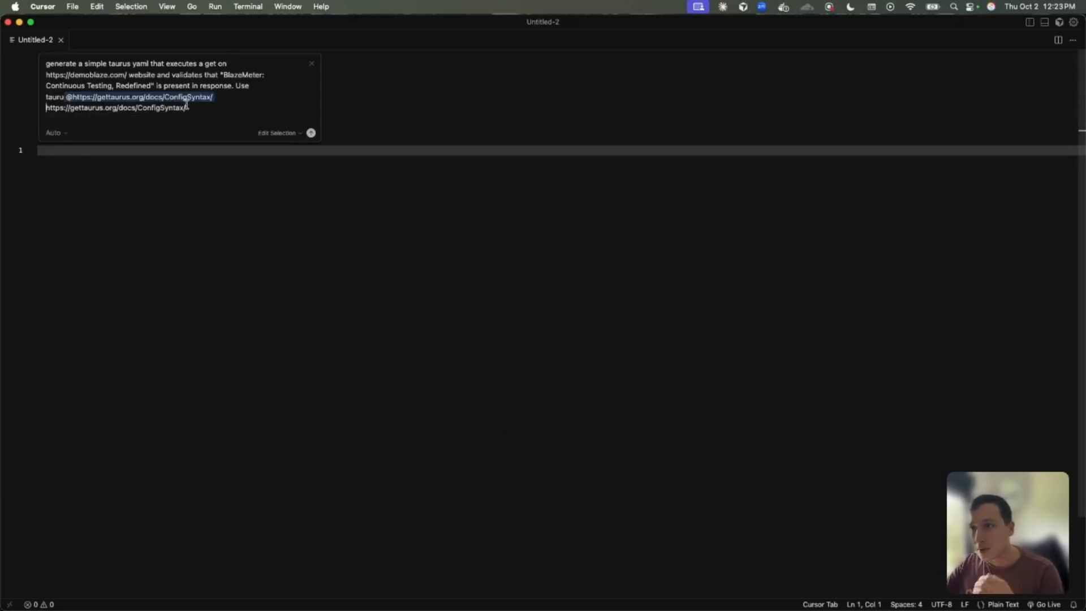
shift+click(190, 107)
key(BackSpace)
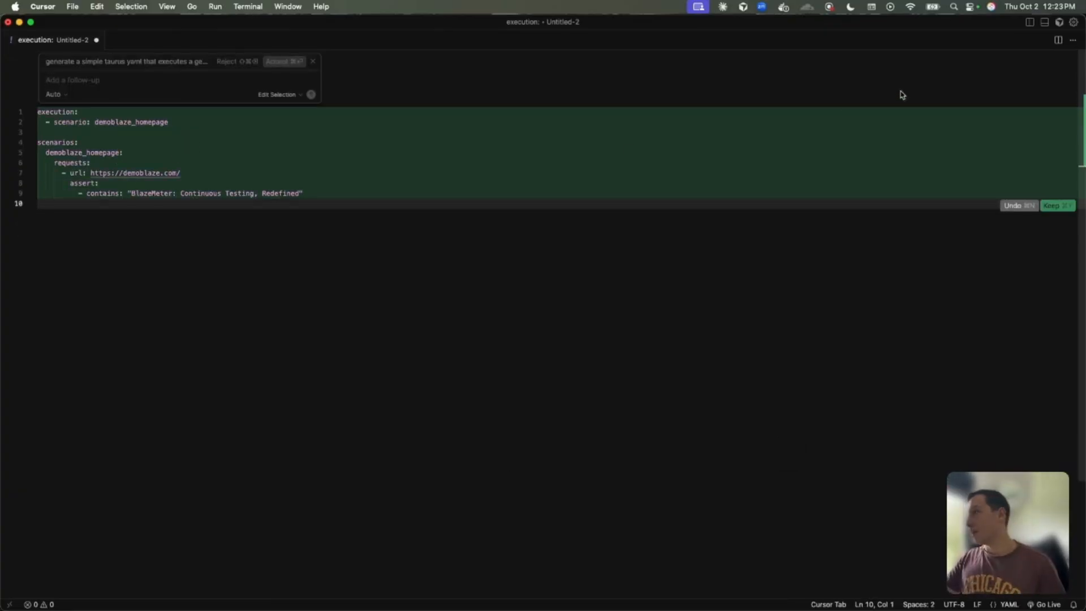
Open the AI chat and save the generated YAML as "mcp demo.yml" in the .cursor folder, replacing the existing file
click(1060, 22)
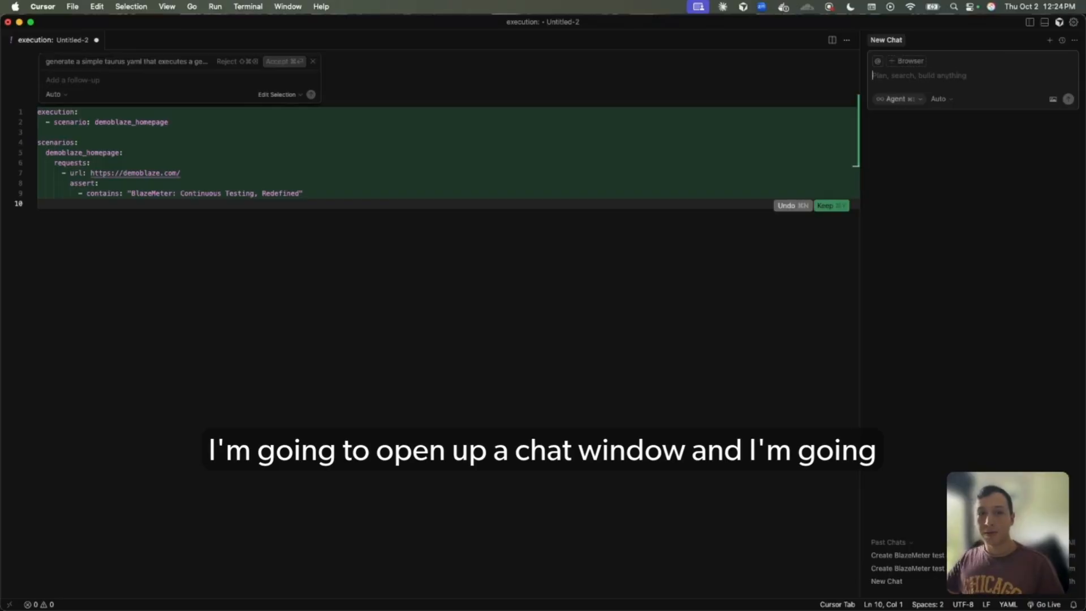
key(super+s)
click(228, 146)
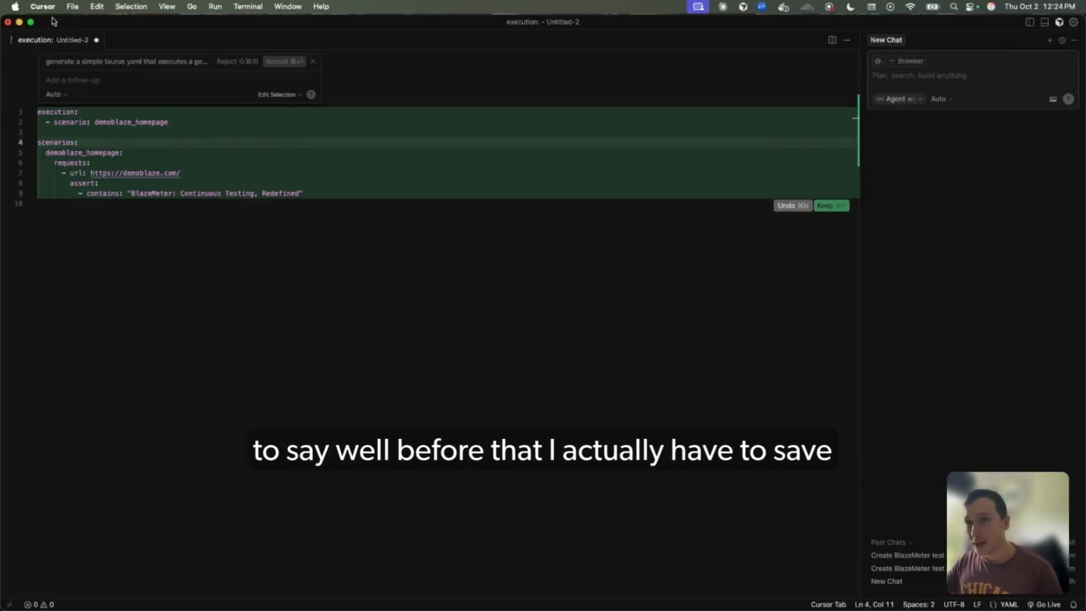
click(73, 6)
click(91, 168)
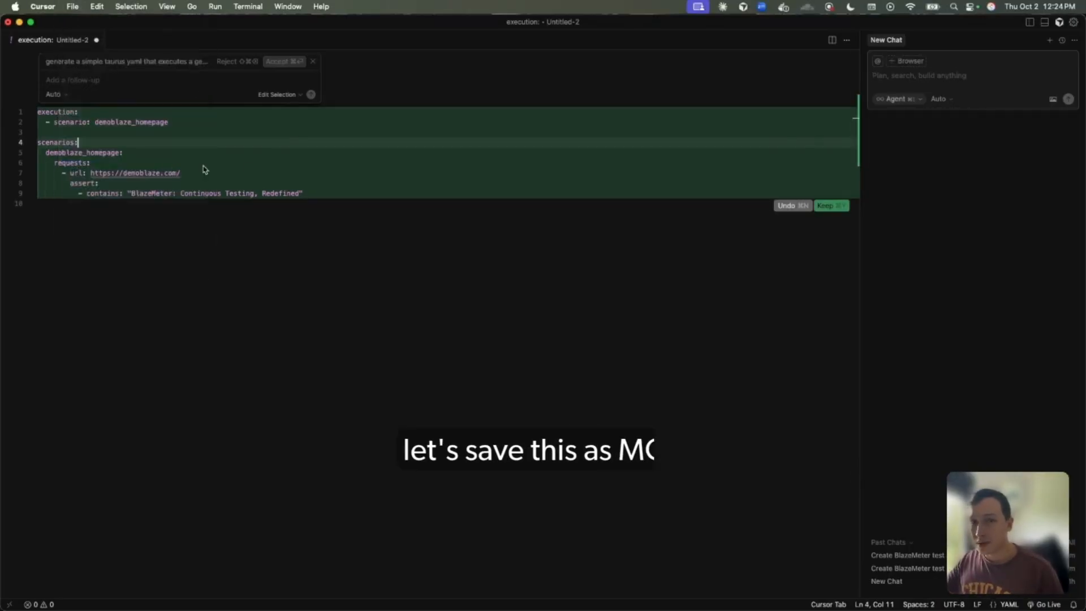
text(mcp demo.yml)
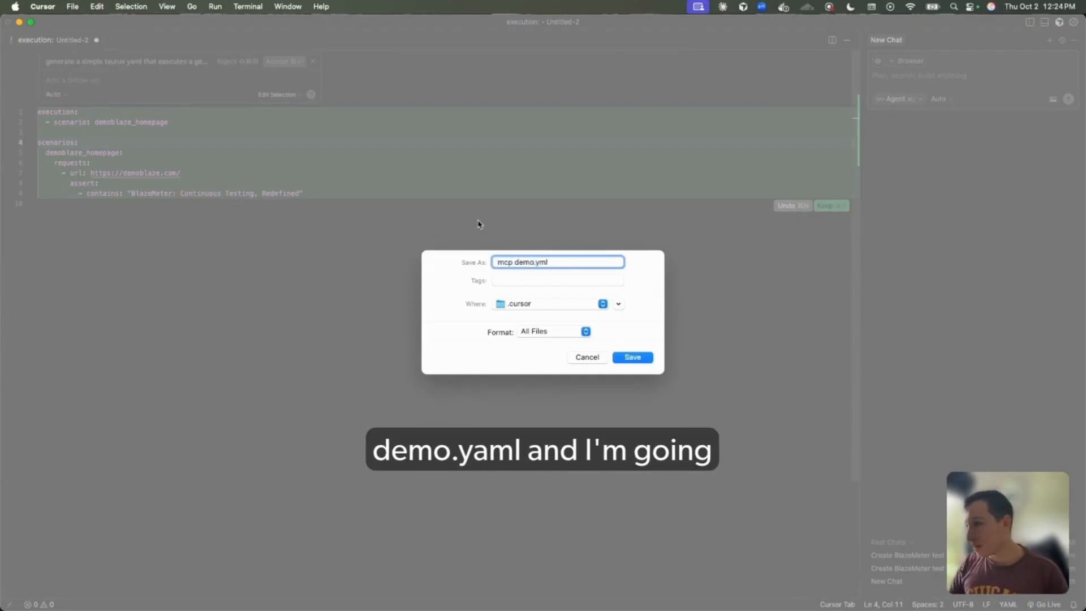
key(Return)
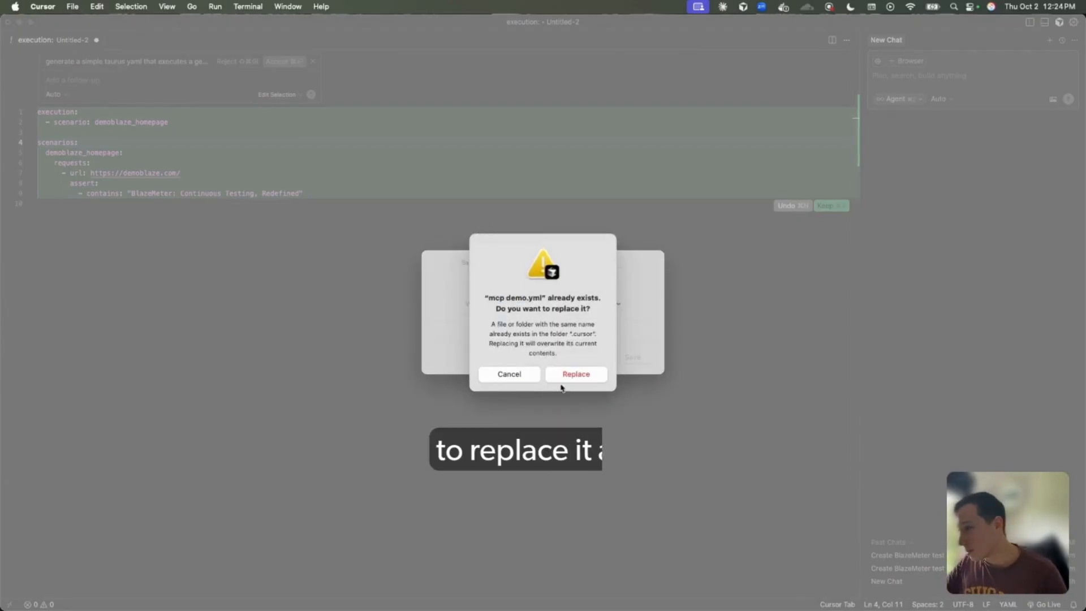
click(579, 378)
Ask the agent to create a BlazeMeter test in the account's default workspace and upload "mcp demo.yml"
click(921, 76)
text(i want to create a blazemeter test in my Account in default workspace and upload the "mcp demo.yml")
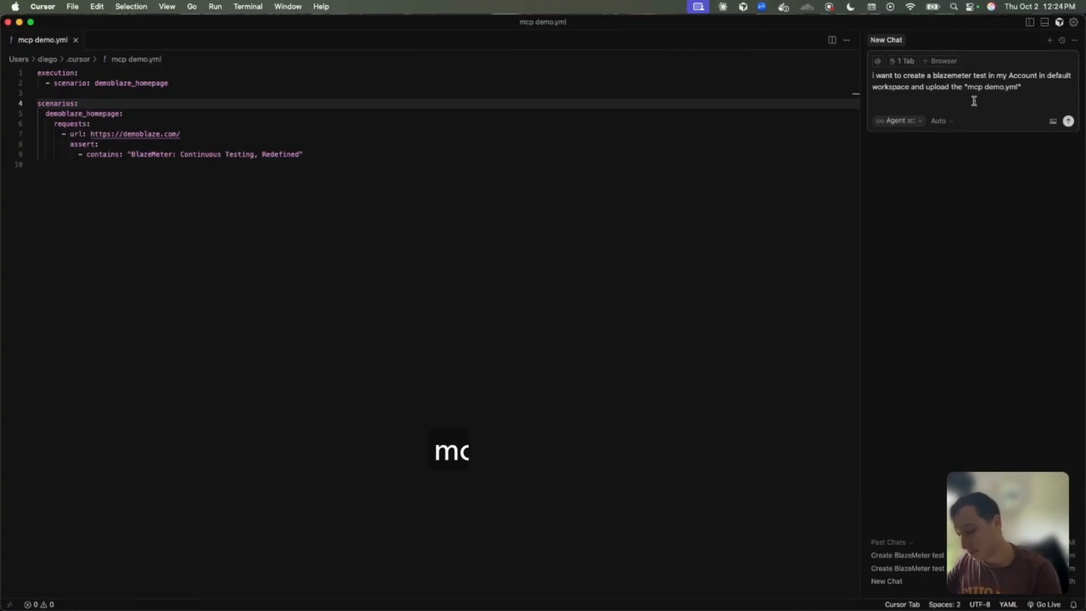
key(Return)
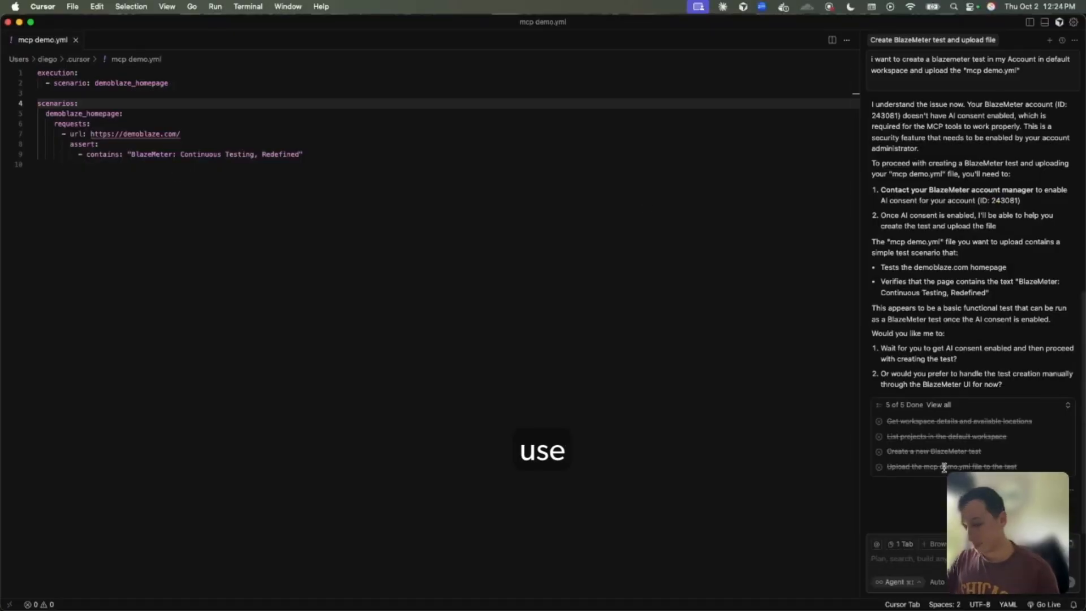
Tell the agent to use a different BlazeMeter account by giving its account number
text(e this)
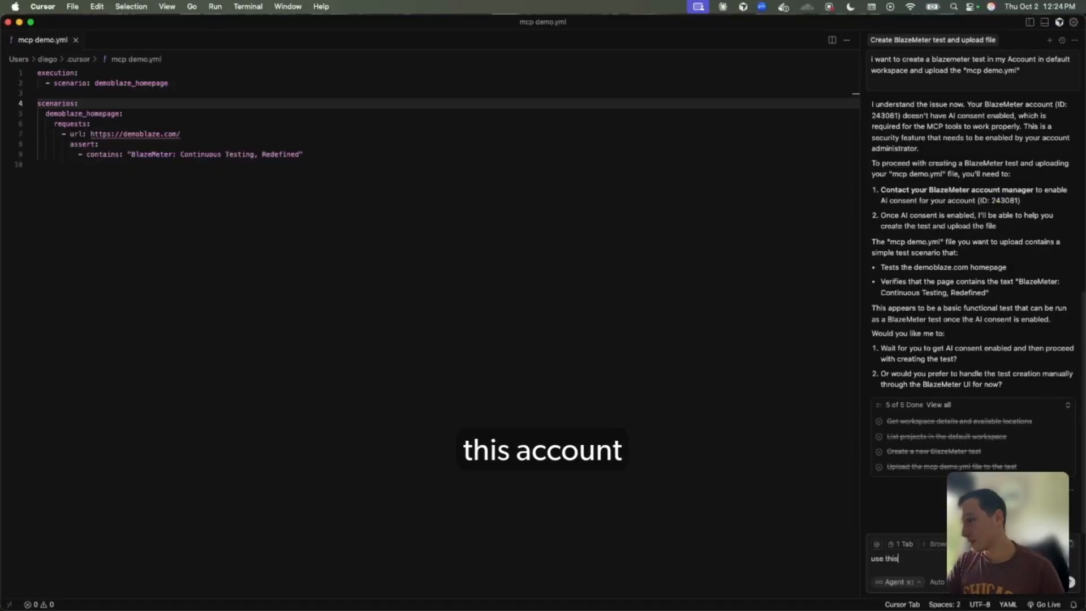
text( account 112438)
key(Return)
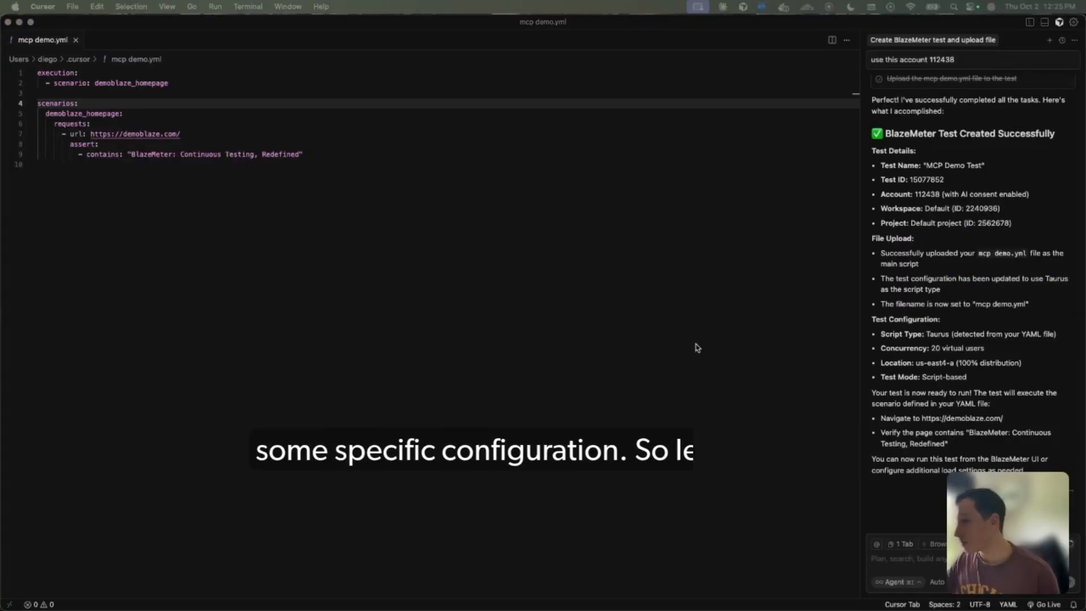
Ask the agent "can you run the test for 1 min with 5 sec ramp up?"
click(940, 560)
text(can you run the test f)
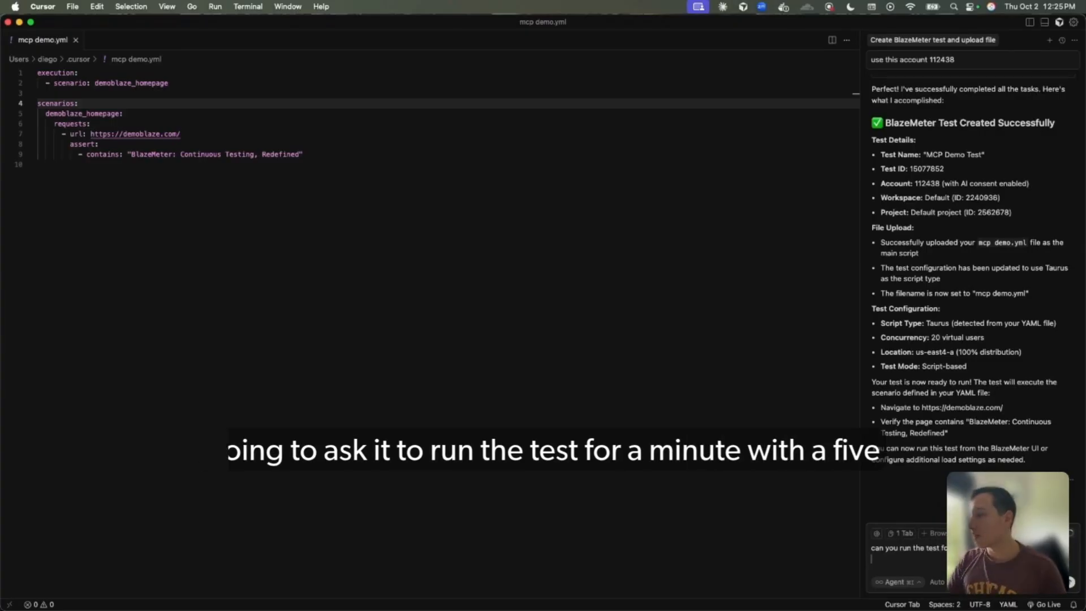
text(or 1 min with 5 sec ramp up?)
key(Return)
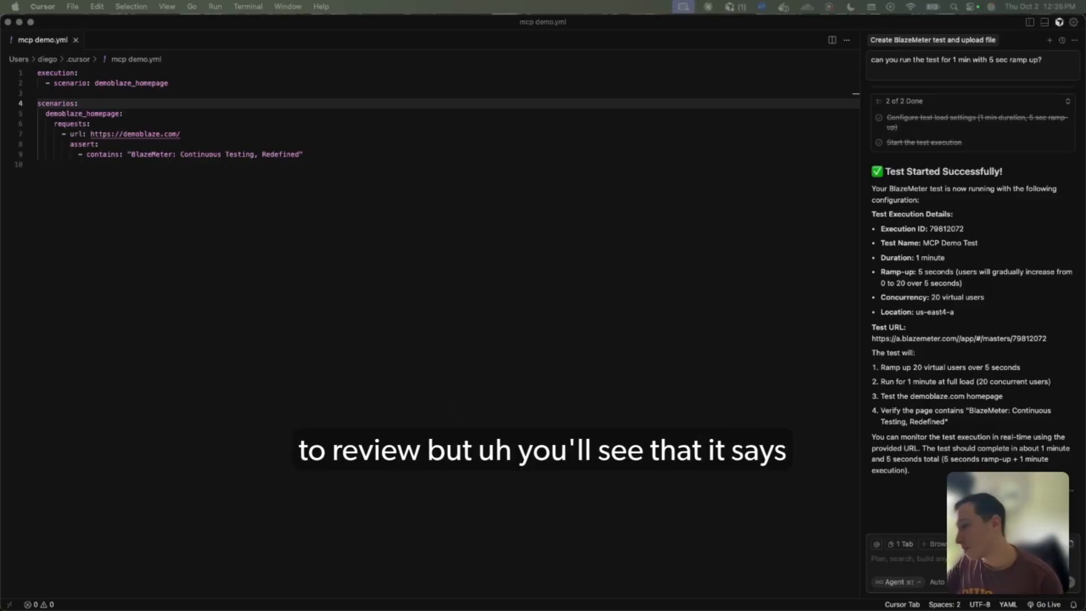
Ask the agent "can you review the results for the test execution?" and cancel its running response
click(947, 558)
key(Return)
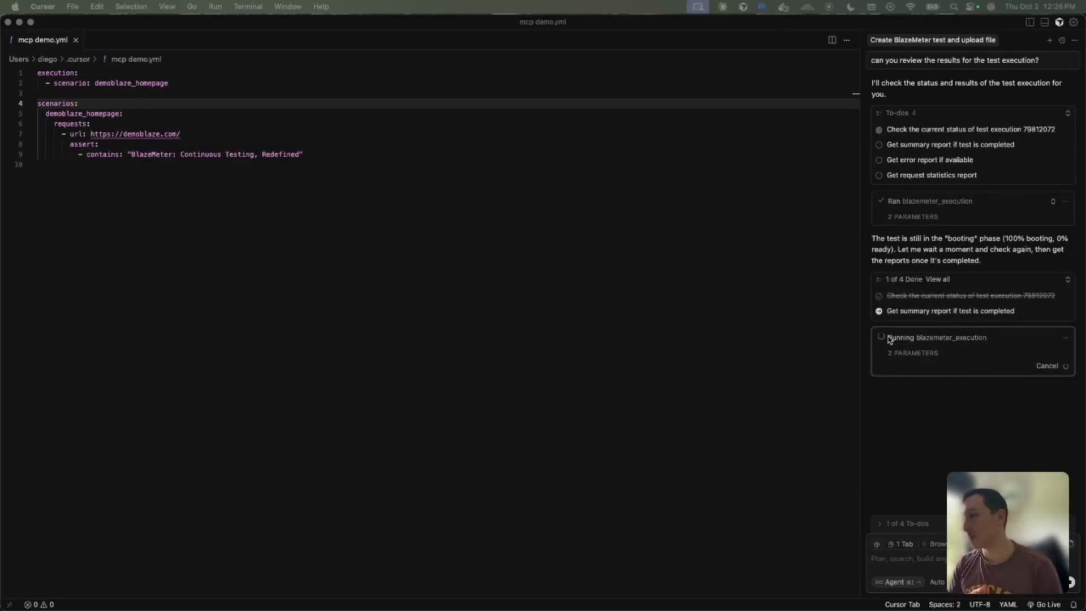
click(1071, 583)
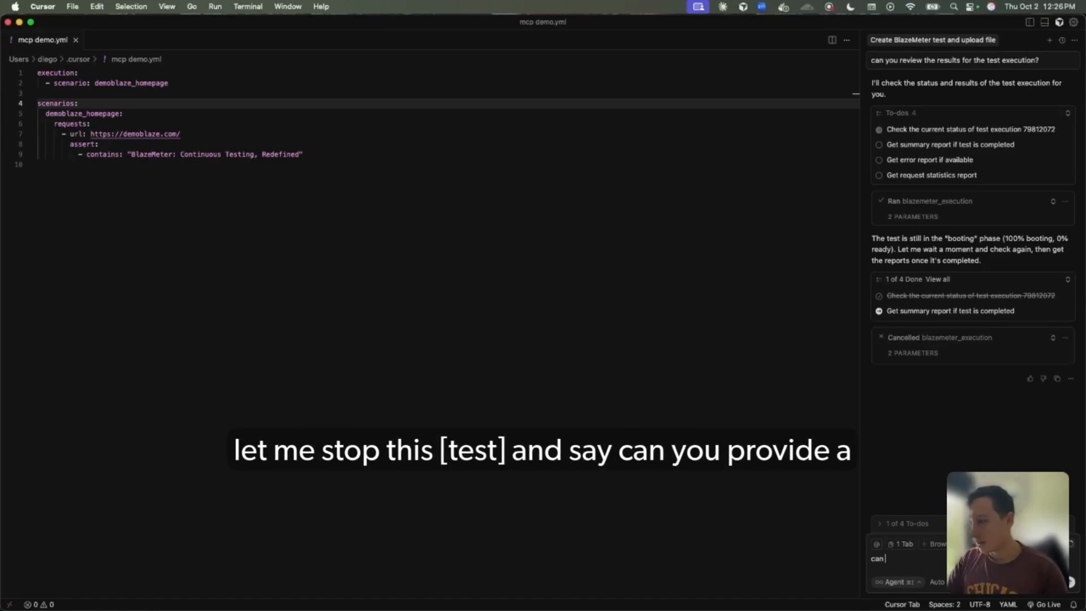
Ask the agent "can you provide a url" for reviewing the test execution
text(can you provide a url)
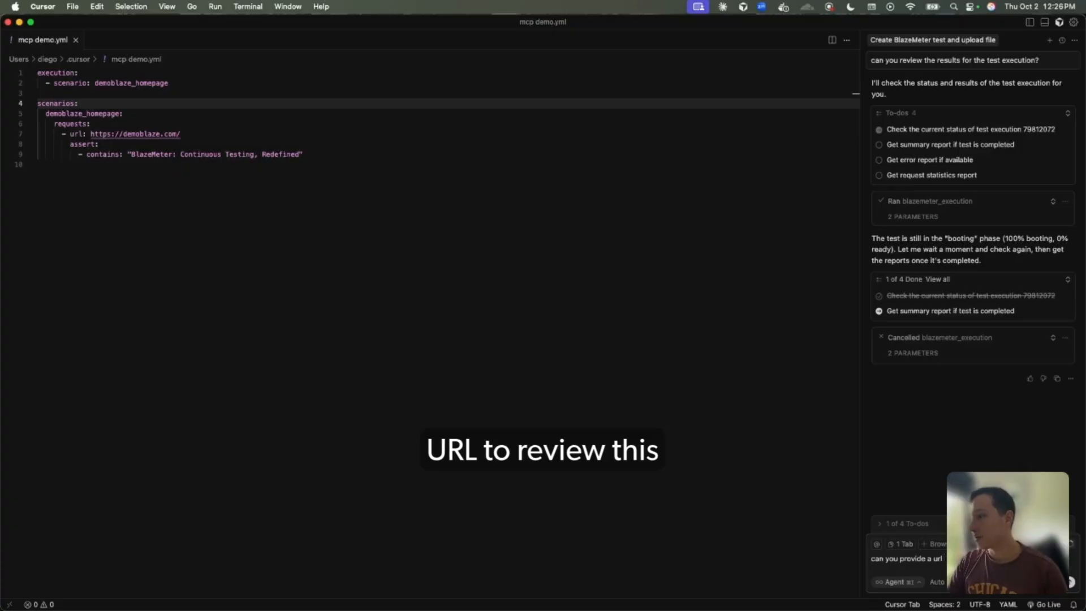